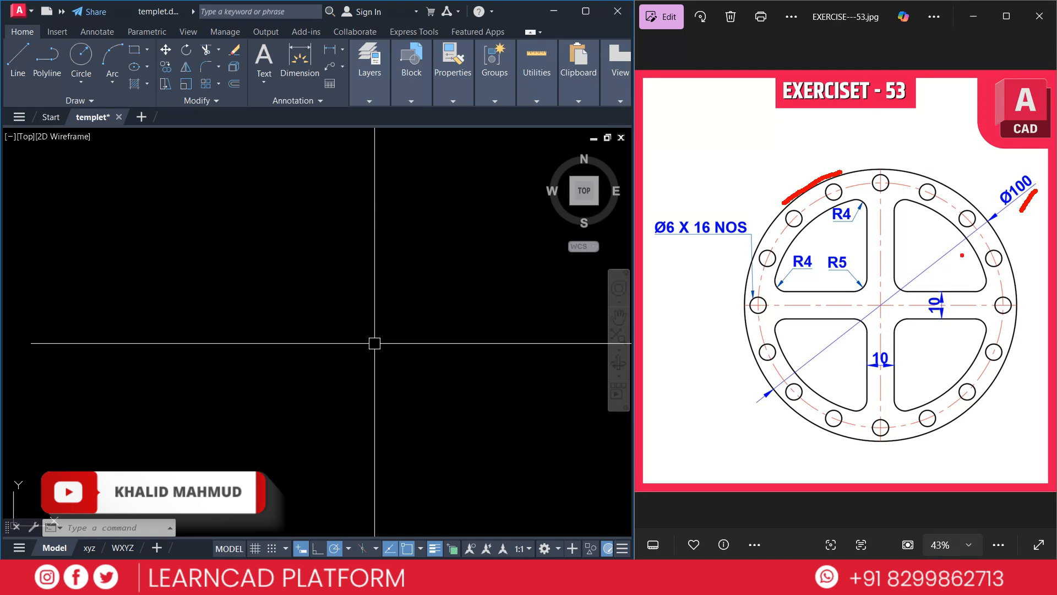
Draw a circle with a diameter of 100 in the empty drawing area.
key(Escape)
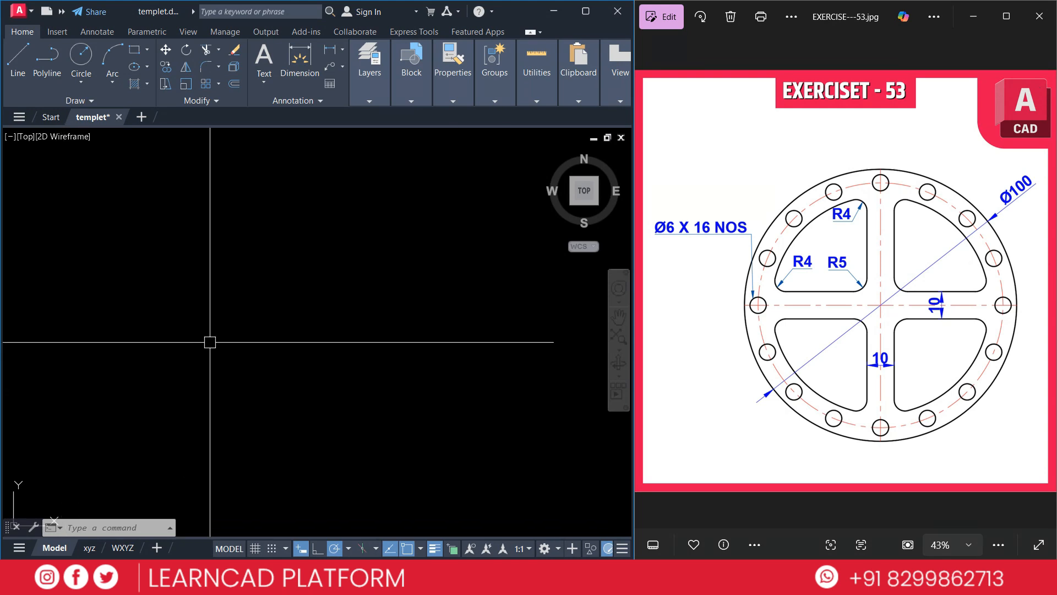
text(c)
key(Return)
click(255, 303)
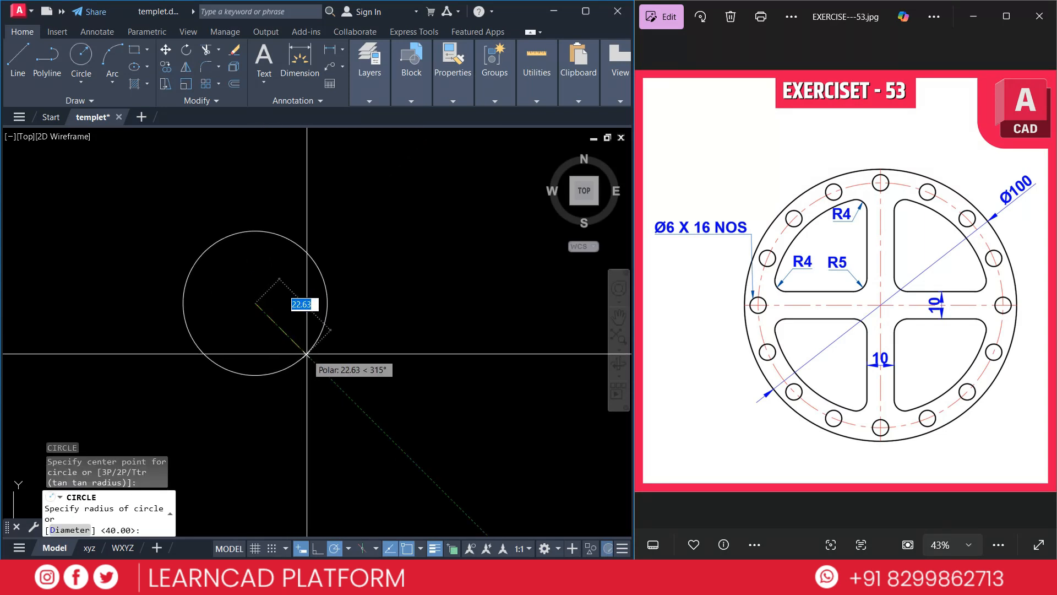
text(d)
key(Return)
text(100)
key(Return)
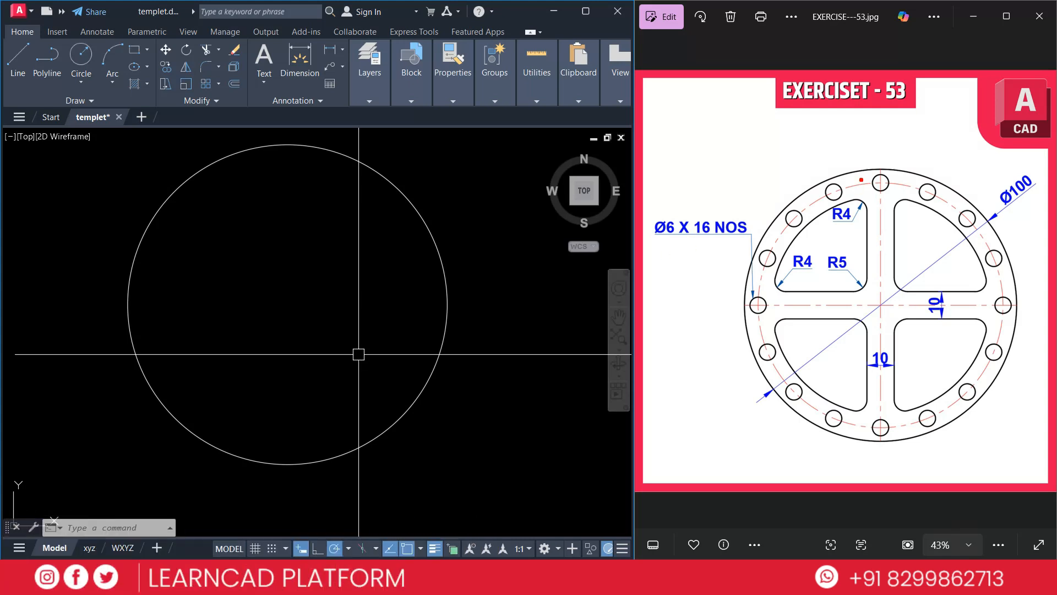
Offset the 100-diameter circle inward by a distance of 10.
ctrl+drag(871, 167, 890, 197)
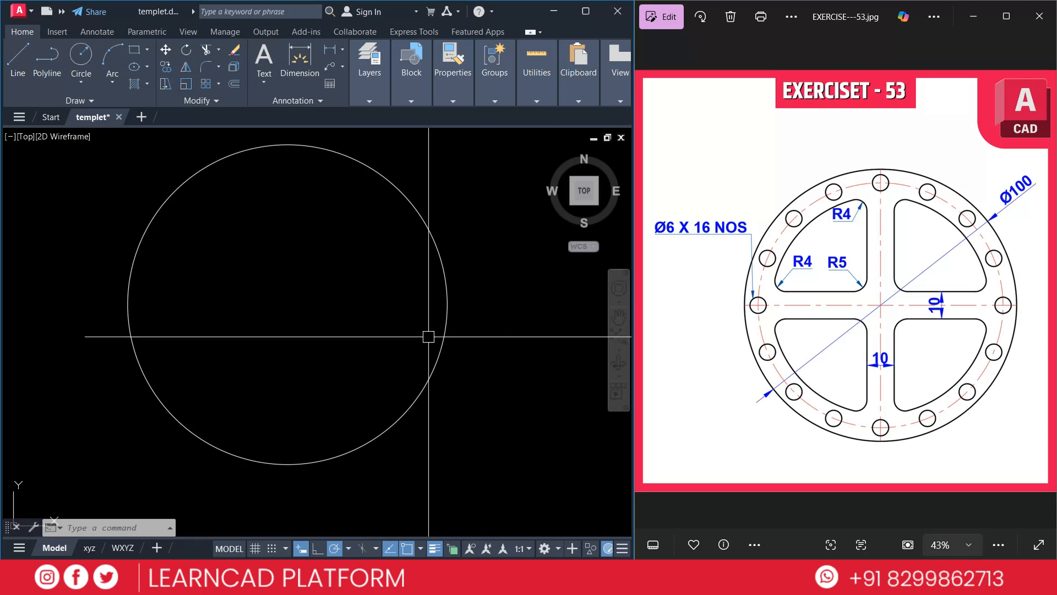
text(O)
key(Return)
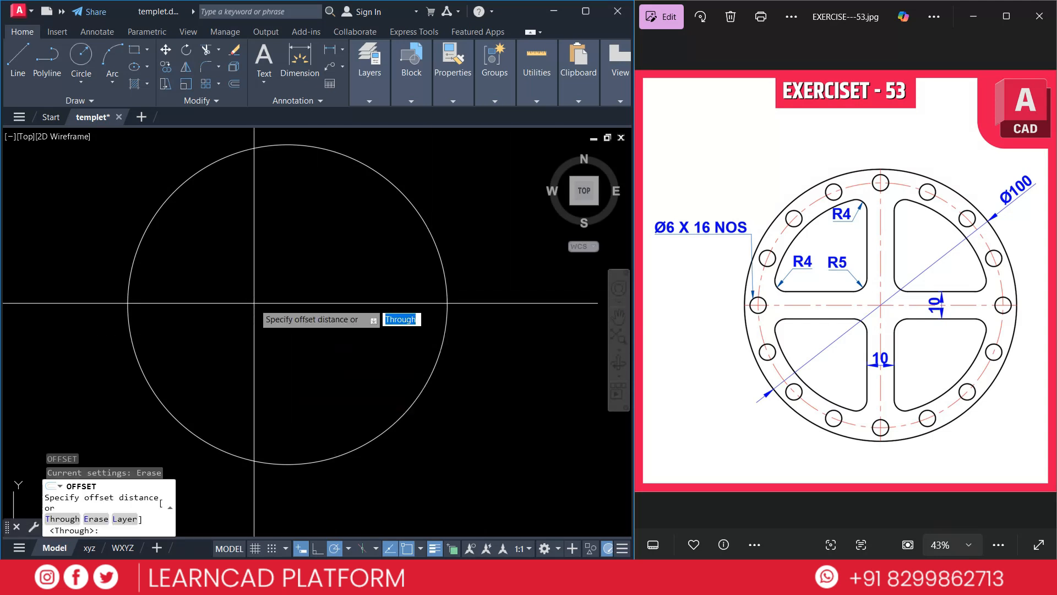
text(10)
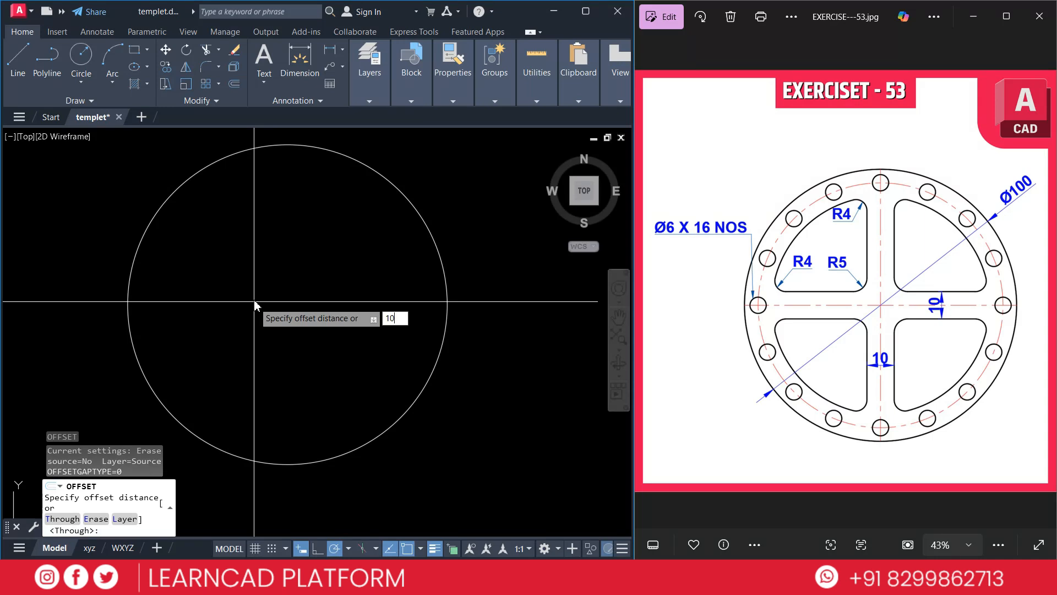
key(Return)
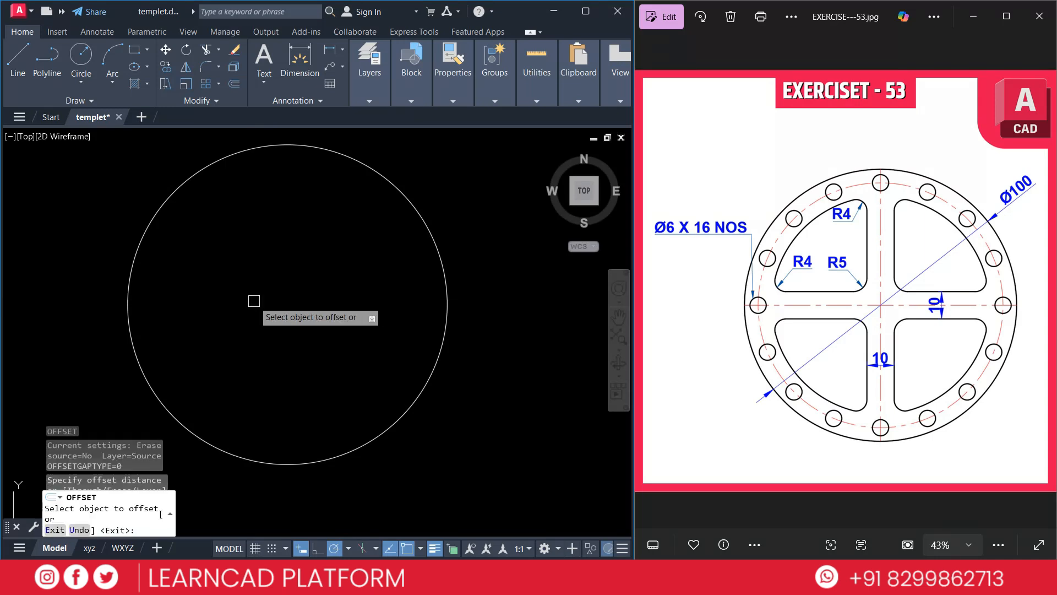
click(302, 149)
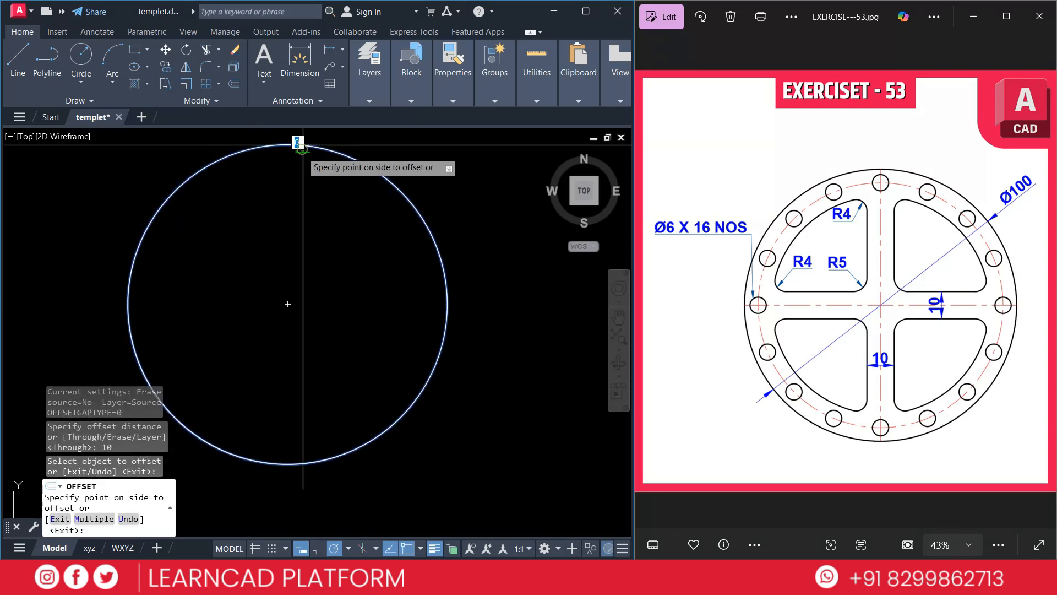
click(301, 223)
key(Return)
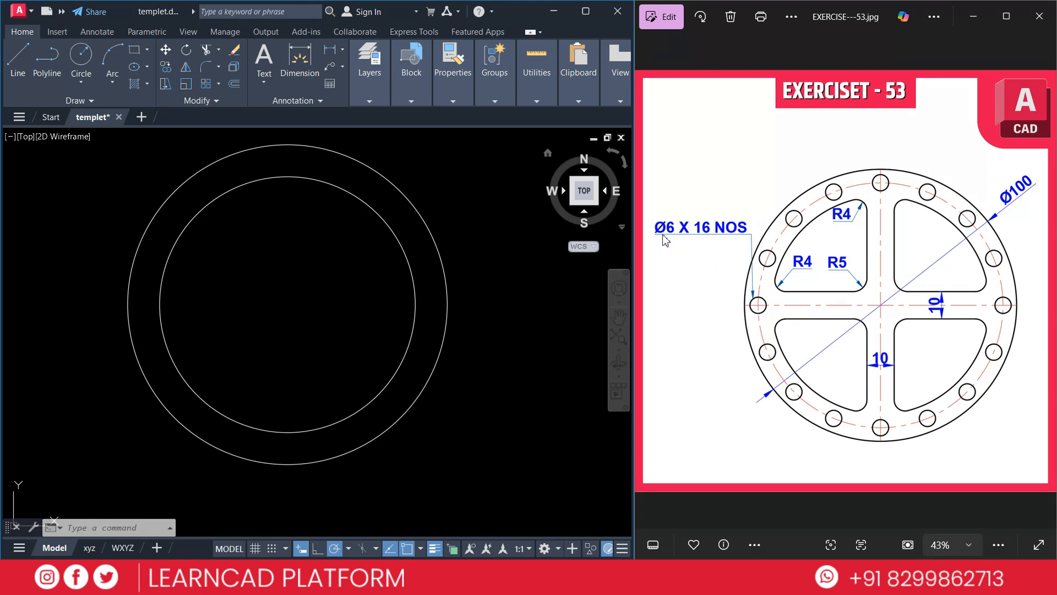
Draw a circle of diameter 6 centred midway between the upper quadrant points of the outer and inner circles.
text(C)
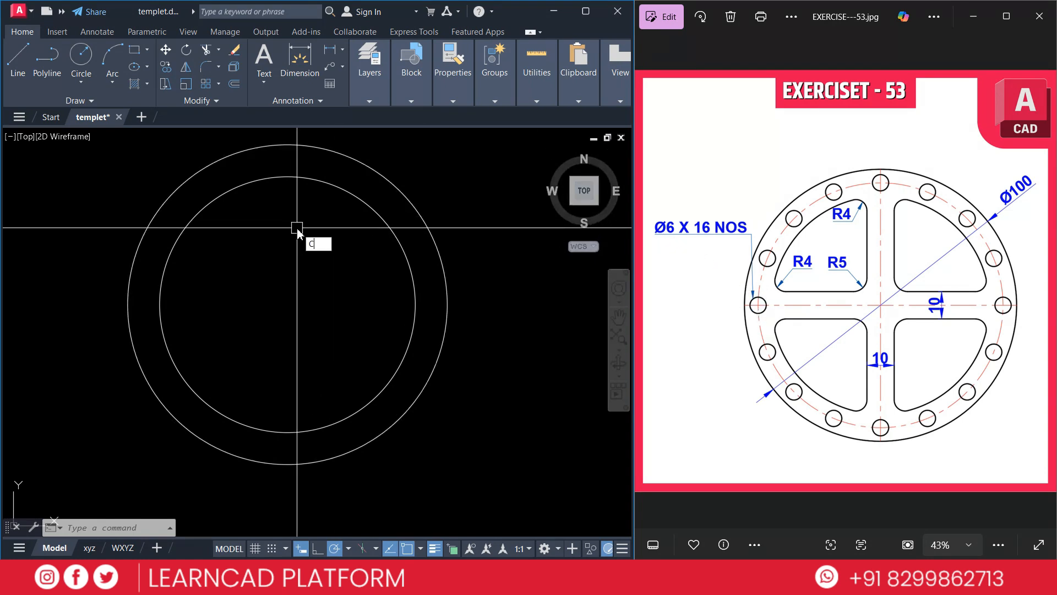
key(Return)
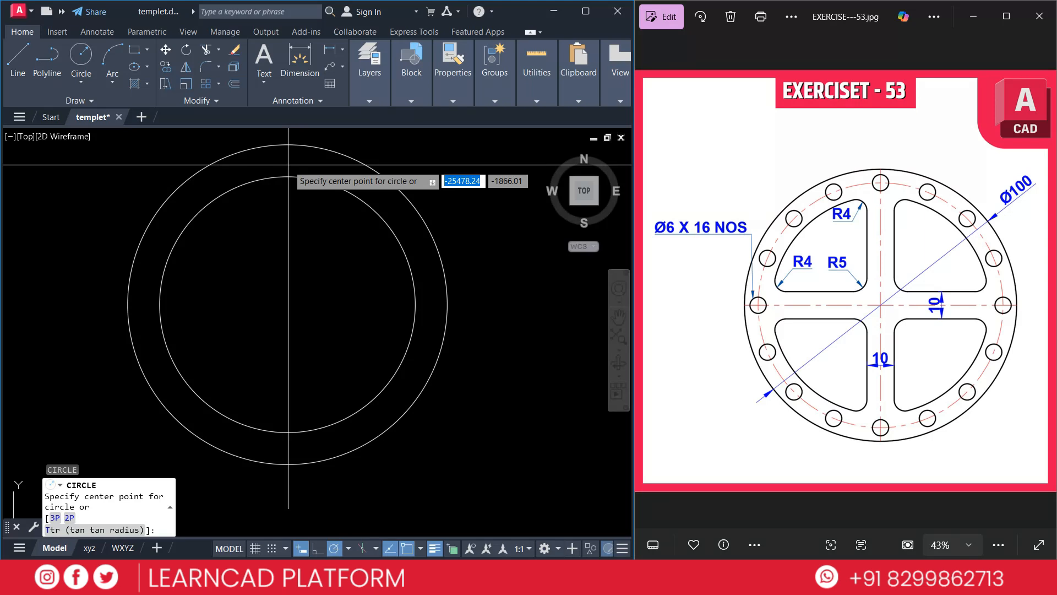
text(M2P)
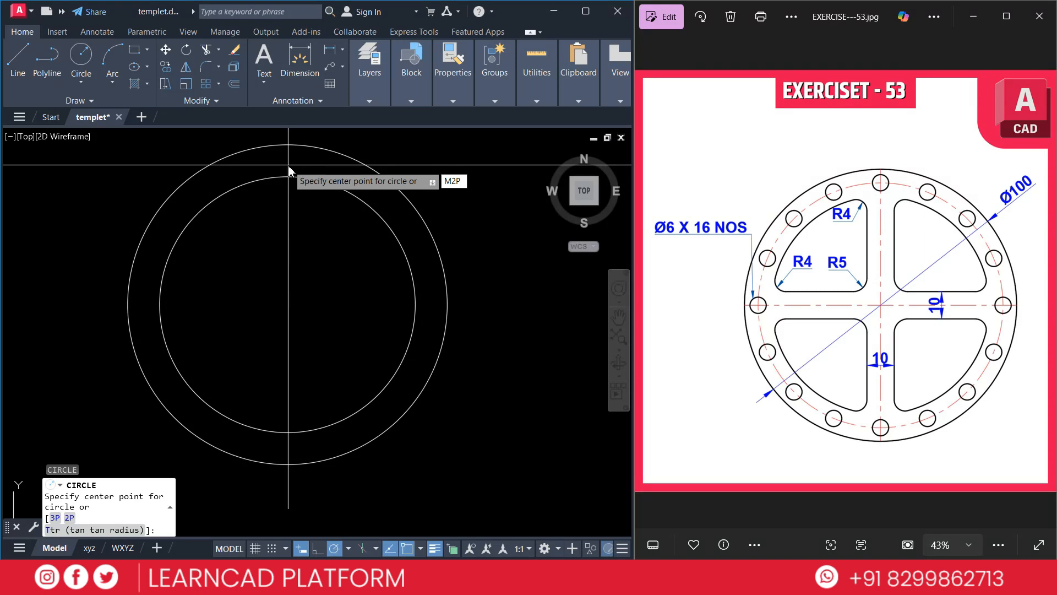
key(Return)
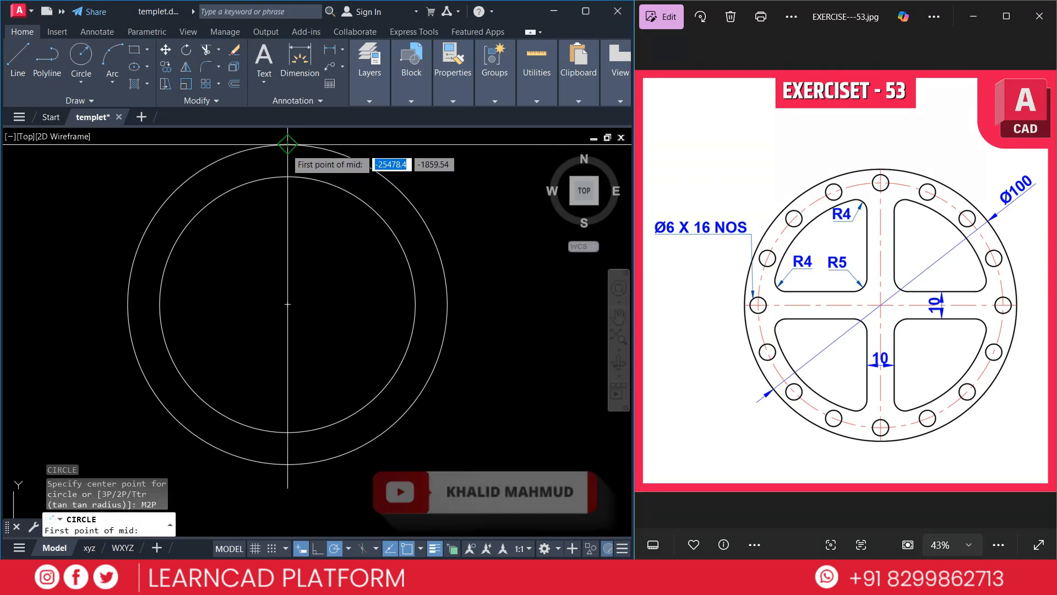
click(287, 145)
click(287, 176)
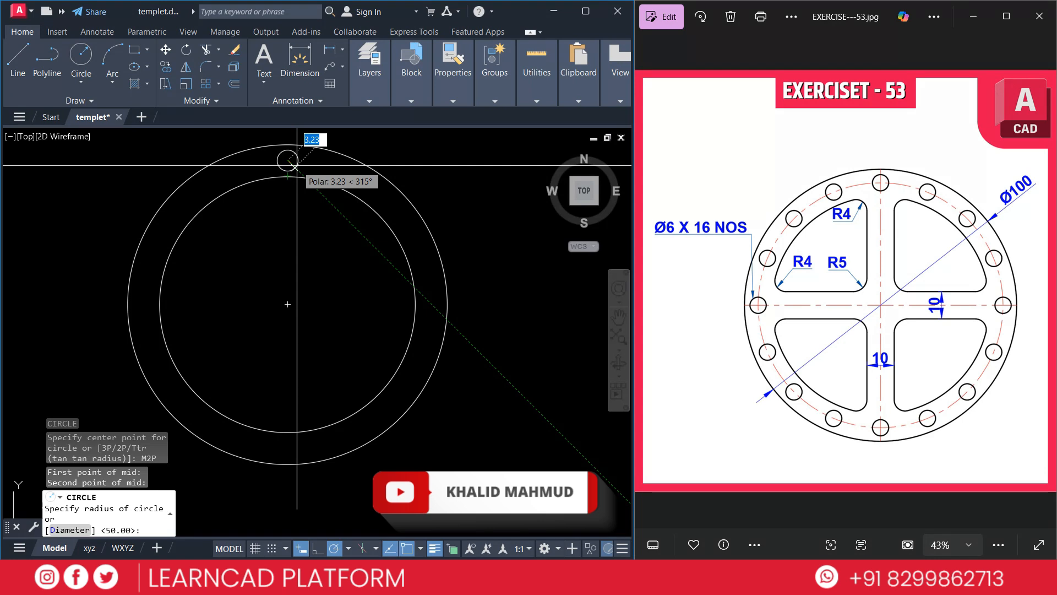
text(D)
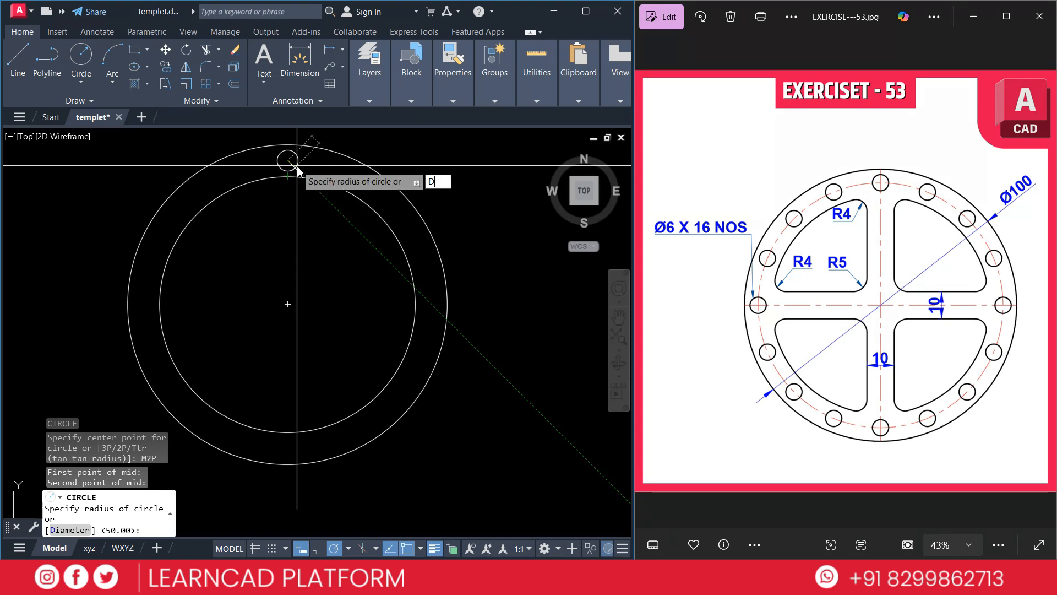
key(Return)
text(6)
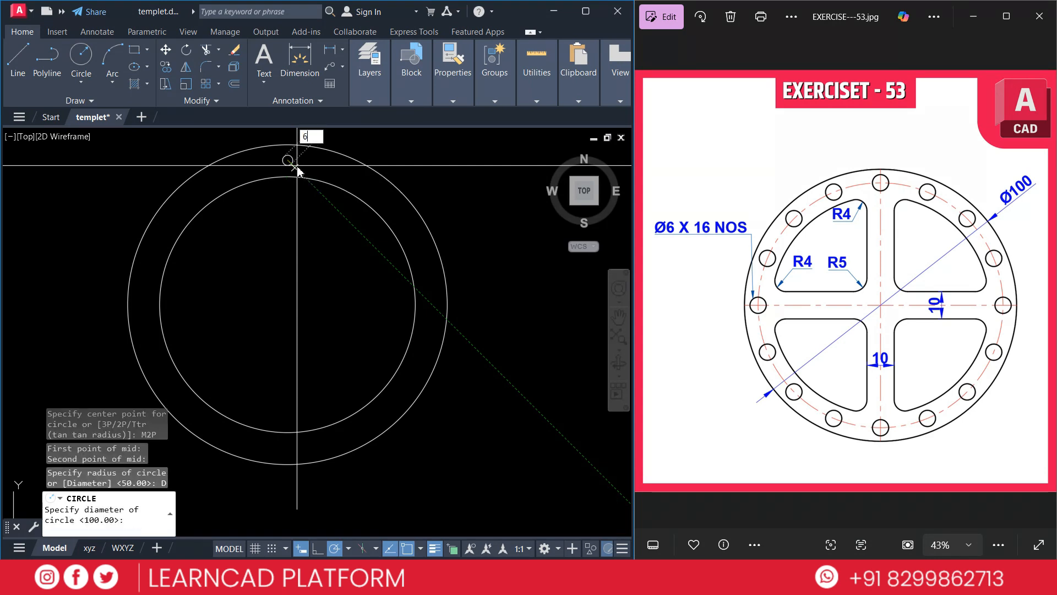
key(Return)
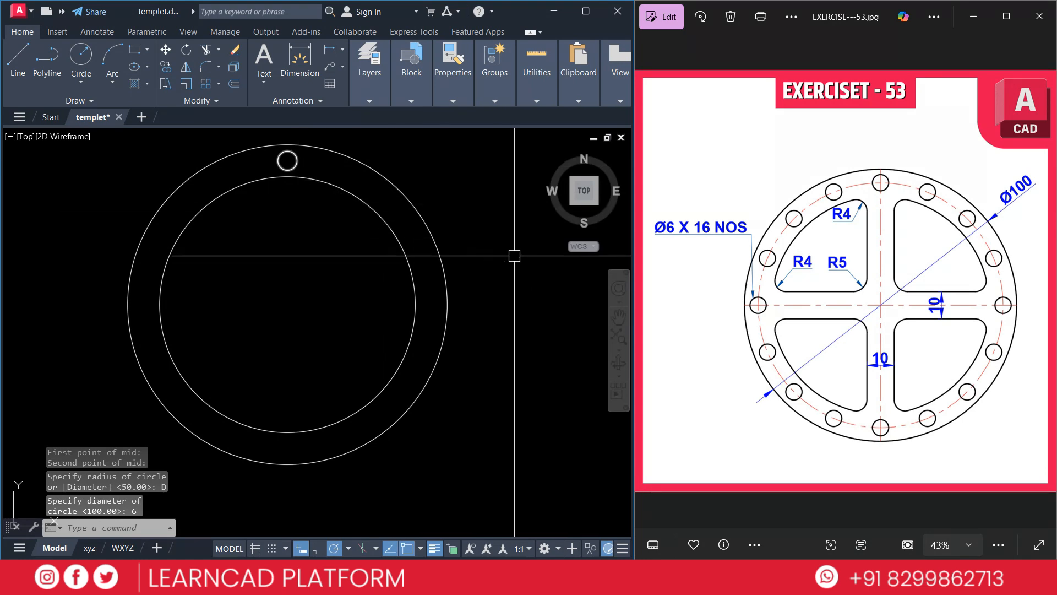
Draw a concentric circle from the common centre out to the centre of the small hole circle.
drag(858, 185, 928, 192)
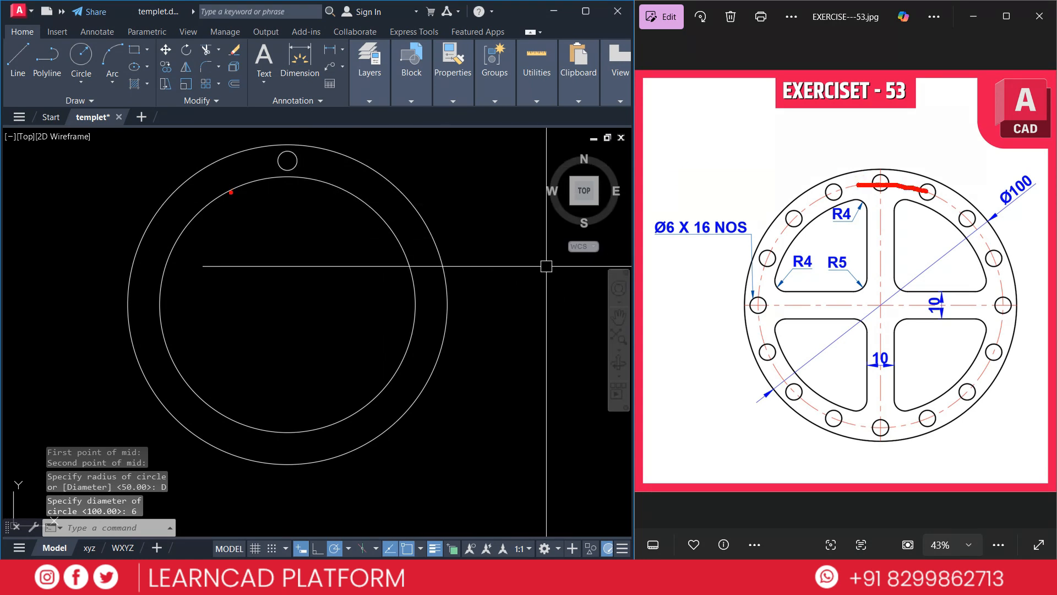
key(Escape)
key(Escape)
text(C)
key(Return)
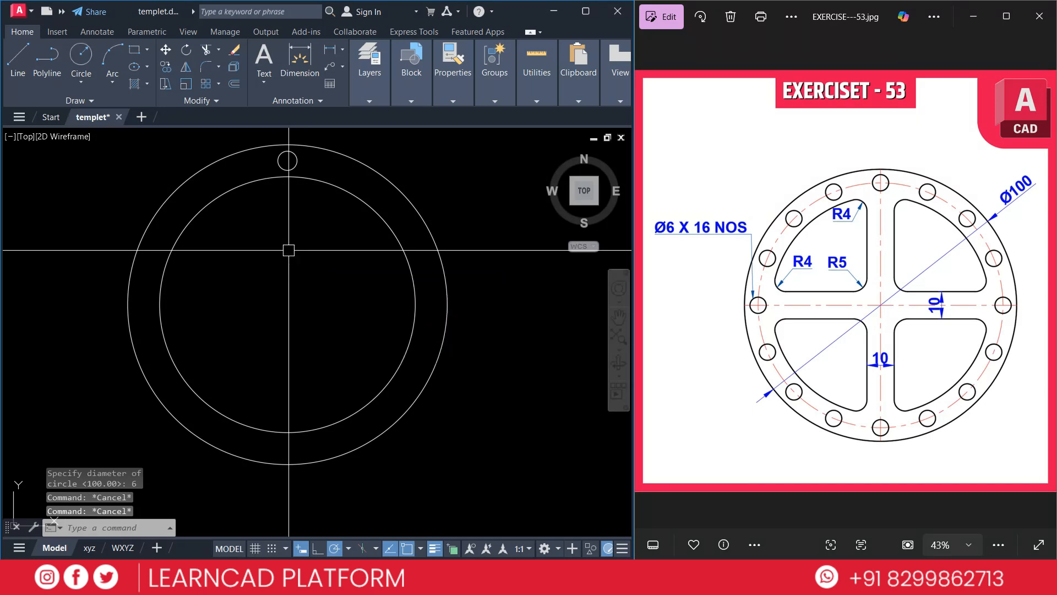
click(287, 304)
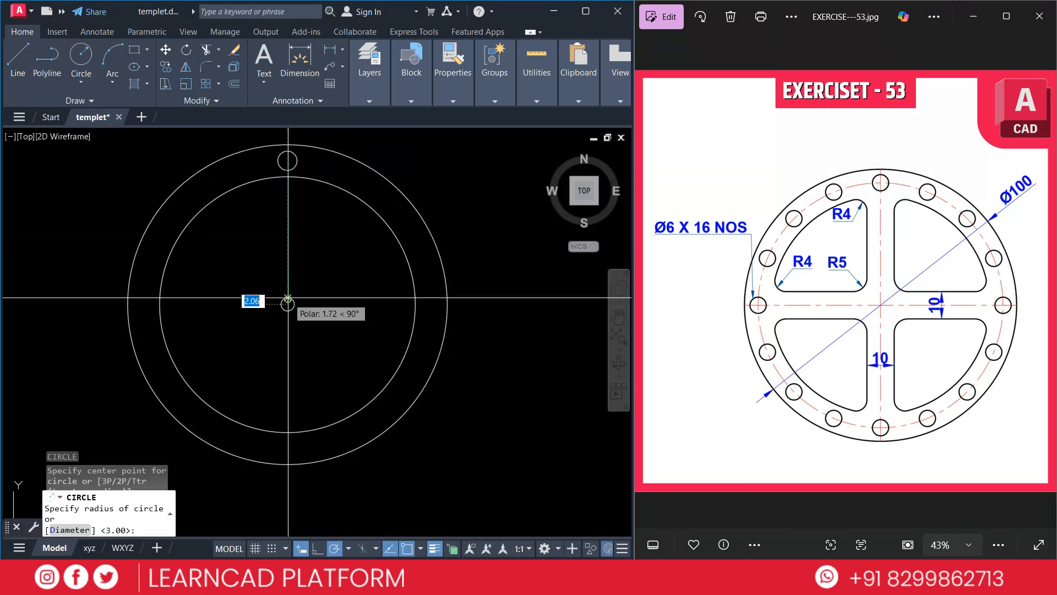
click(287, 160)
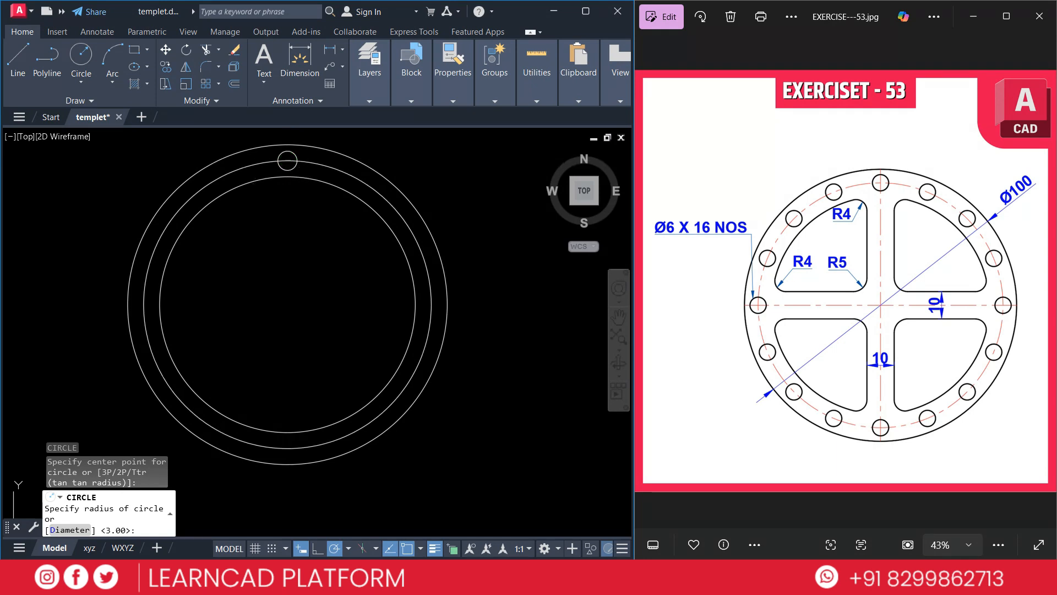
Set the middle concentric circle's colour to Red and its linetype to CENTER.
click(331, 164)
click(452, 64)
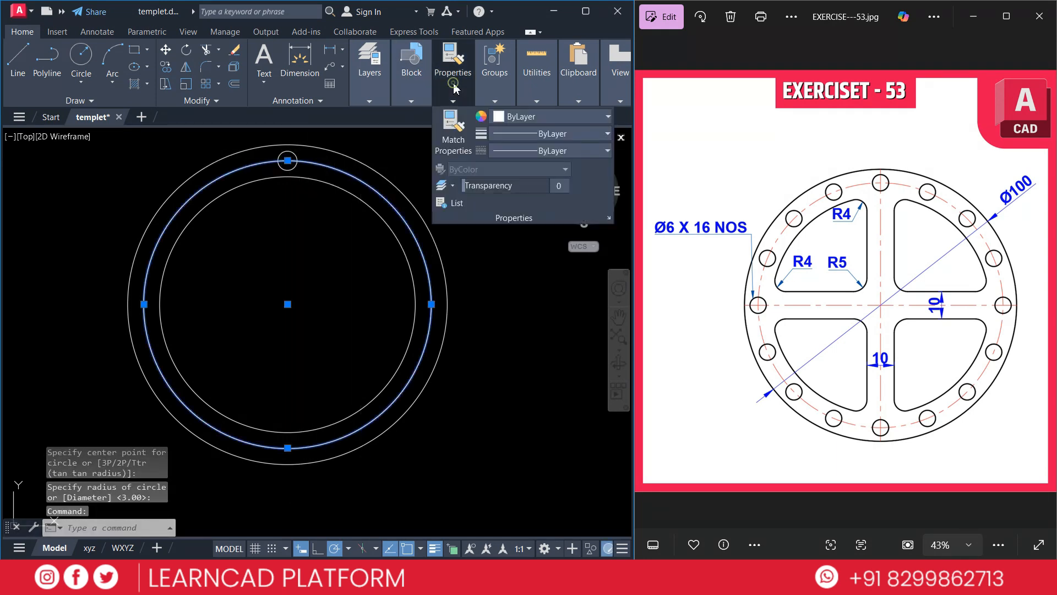
click(529, 121)
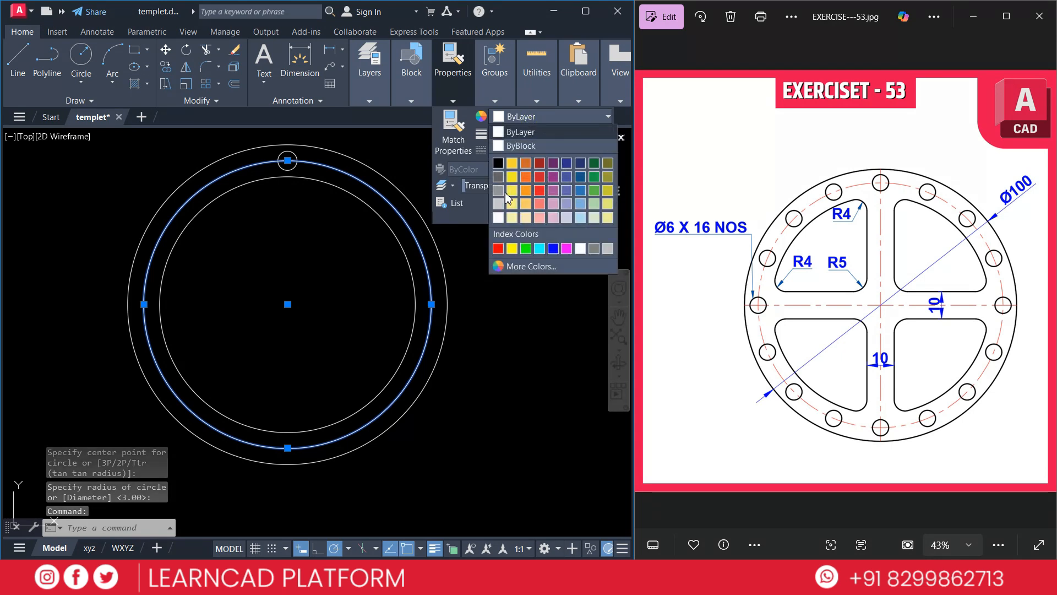
click(499, 246)
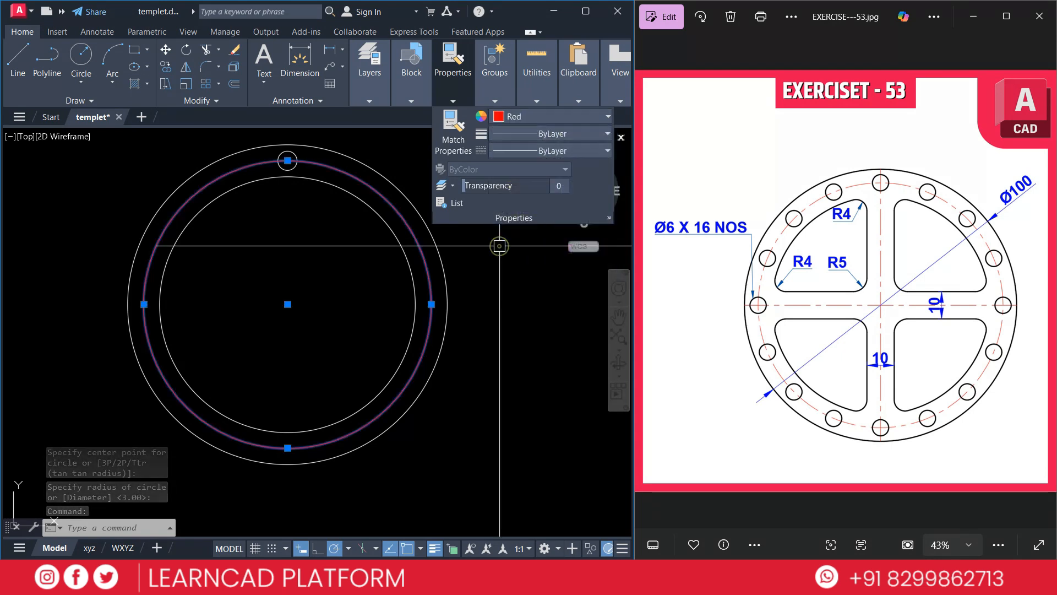
click(534, 152)
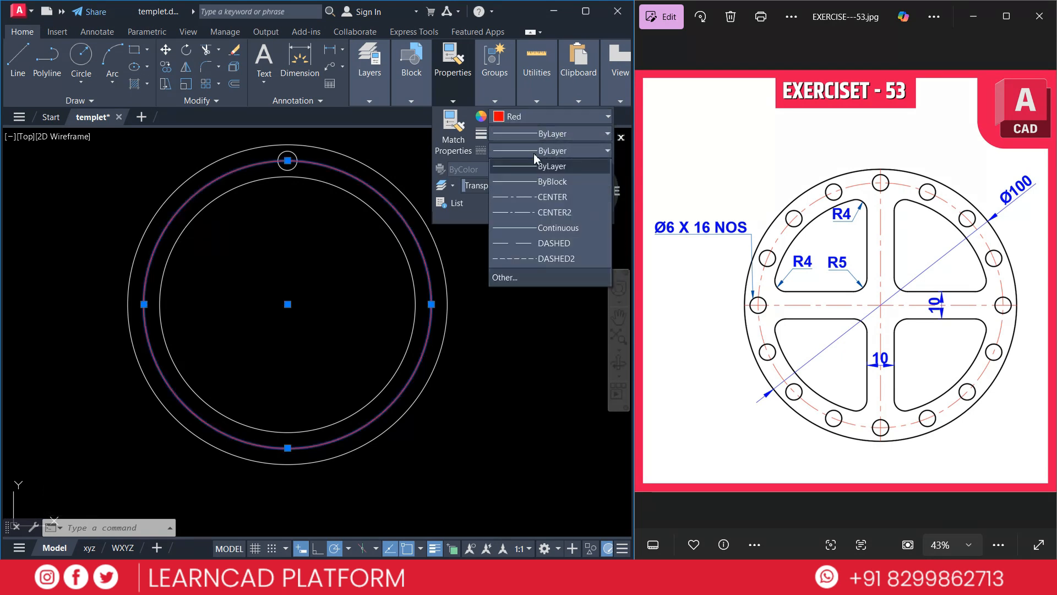
click(534, 197)
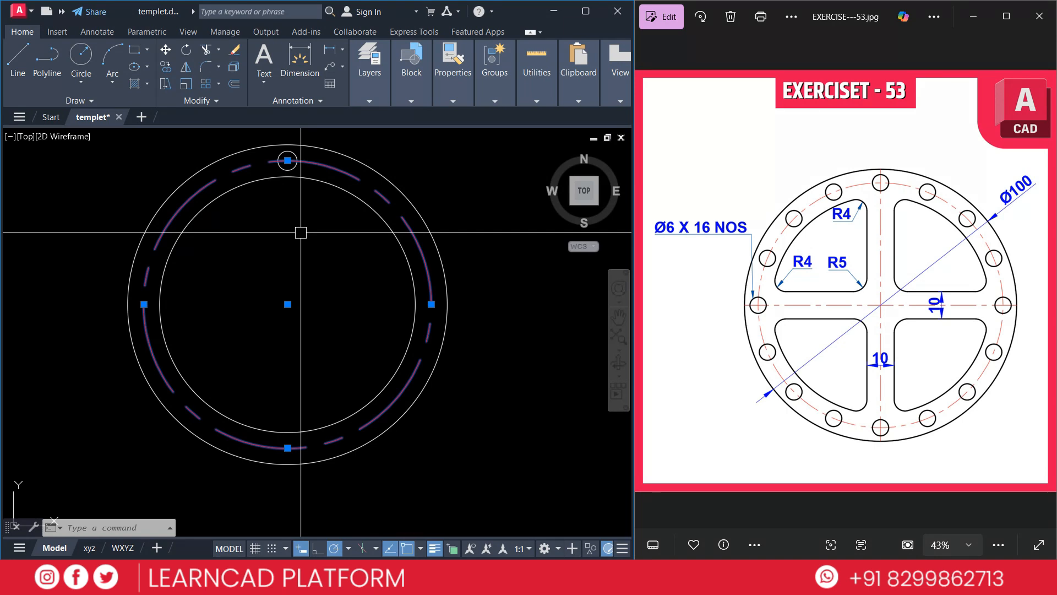
Set the global linetype scale factor (LTSCALE) to 0.4.
text(LT)
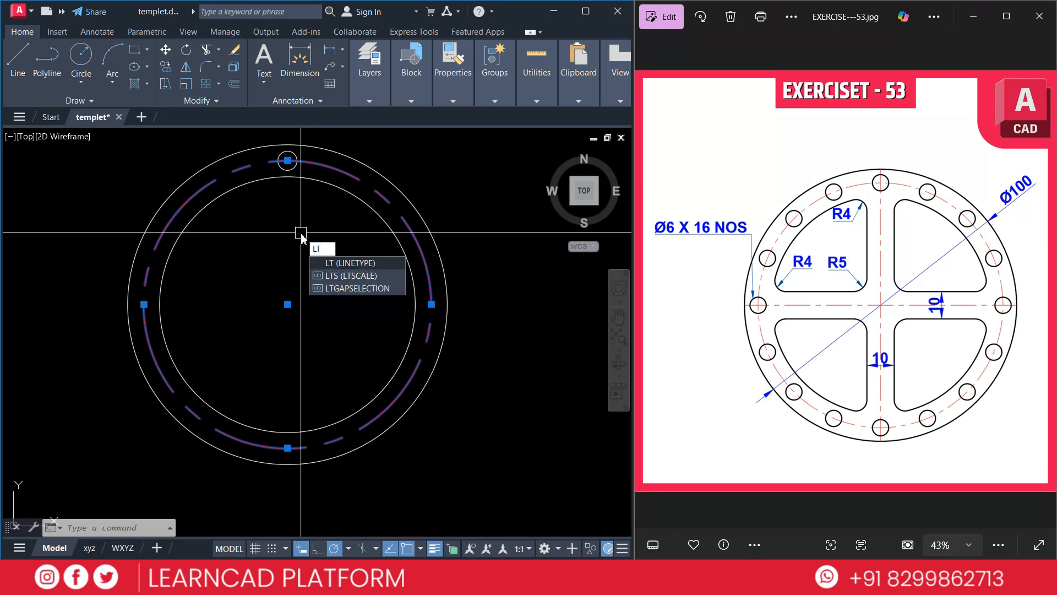
text(S)
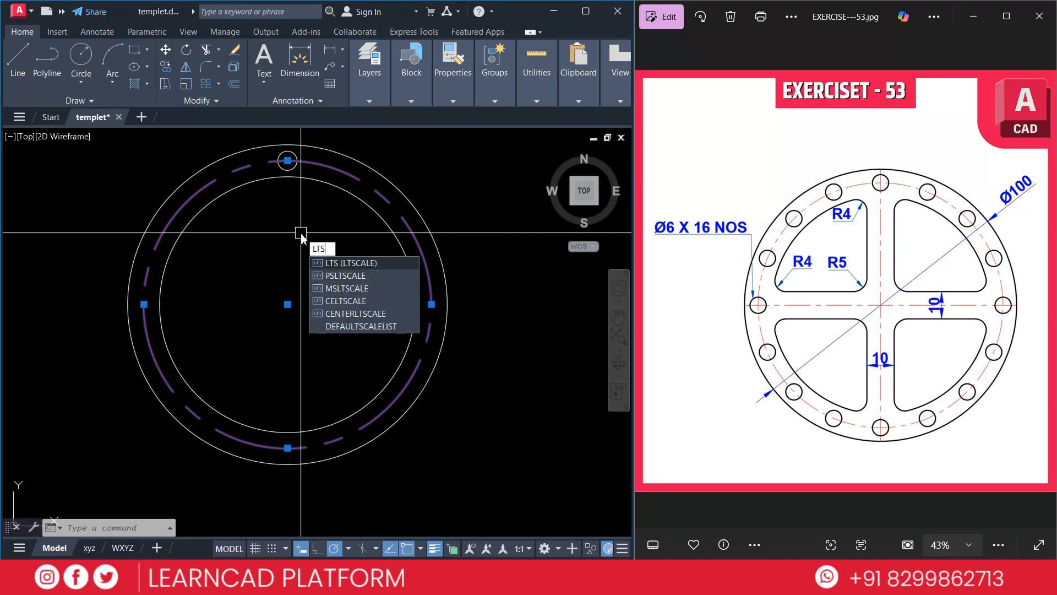
key(Return)
text(.4)
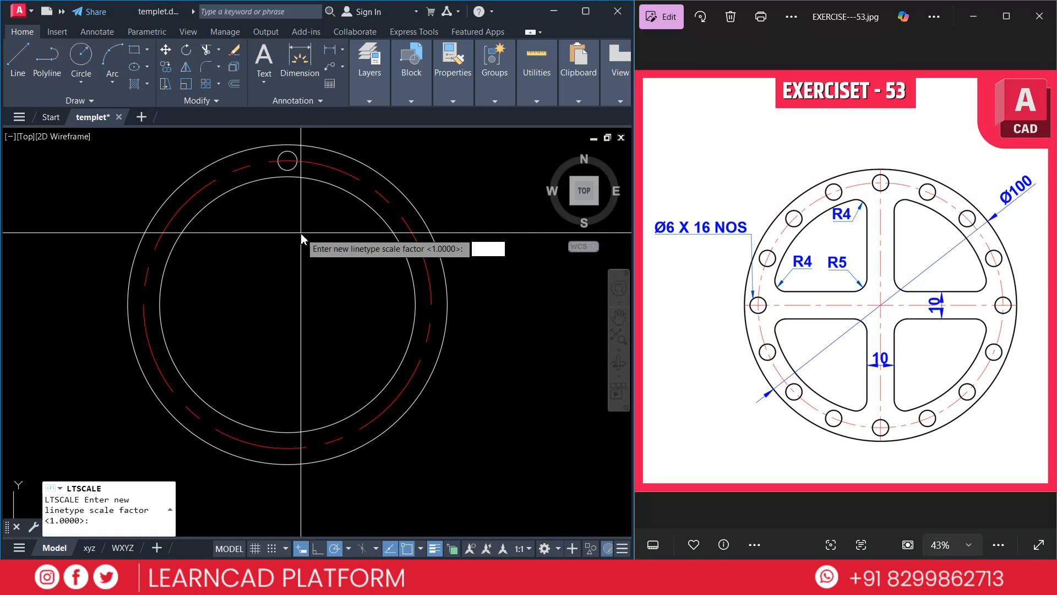
key(Return)
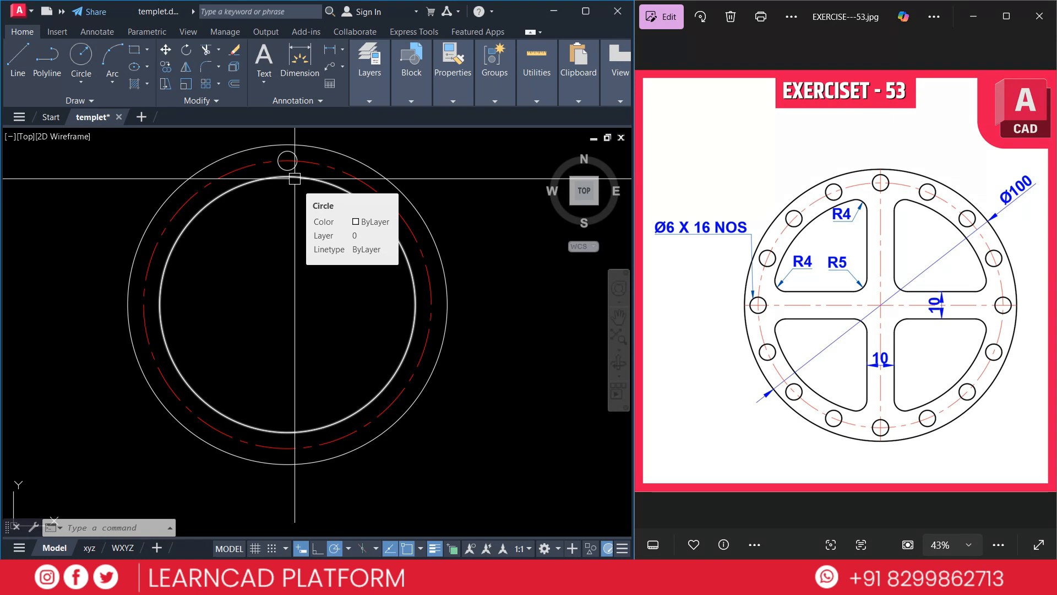
Create a polar array of the small hole circle around the common centre with 16 items over 360 degrees.
text(ARRY)
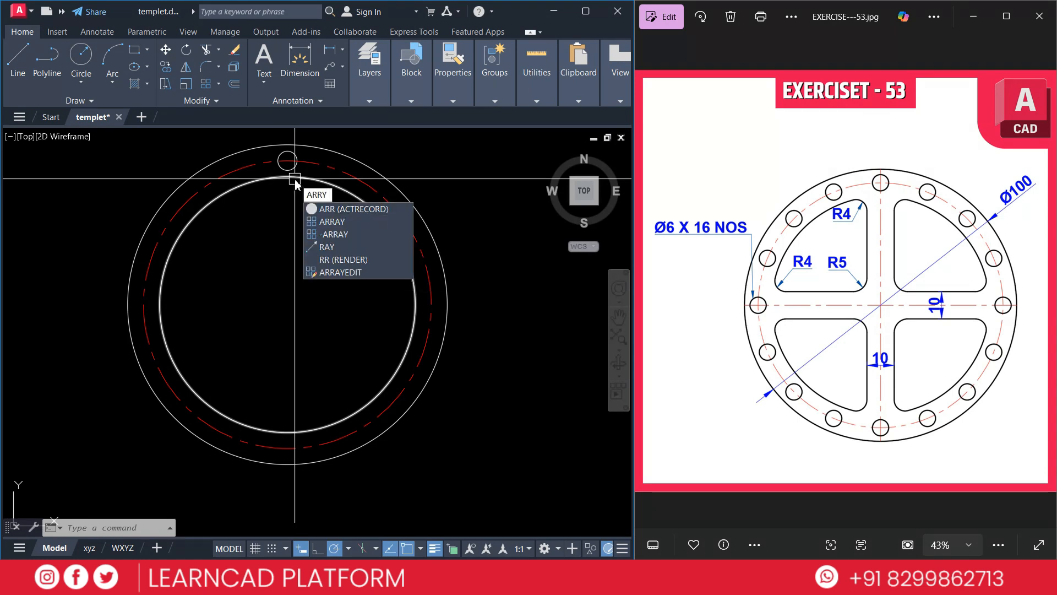
key(Down)
key(Down)
key(Return)
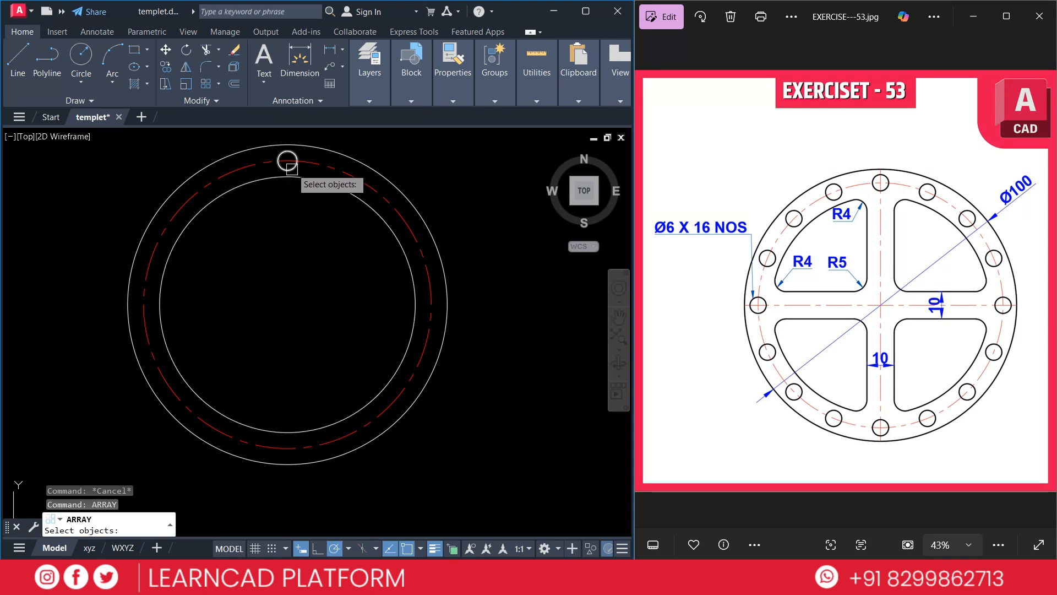
click(289, 169)
key(Return)
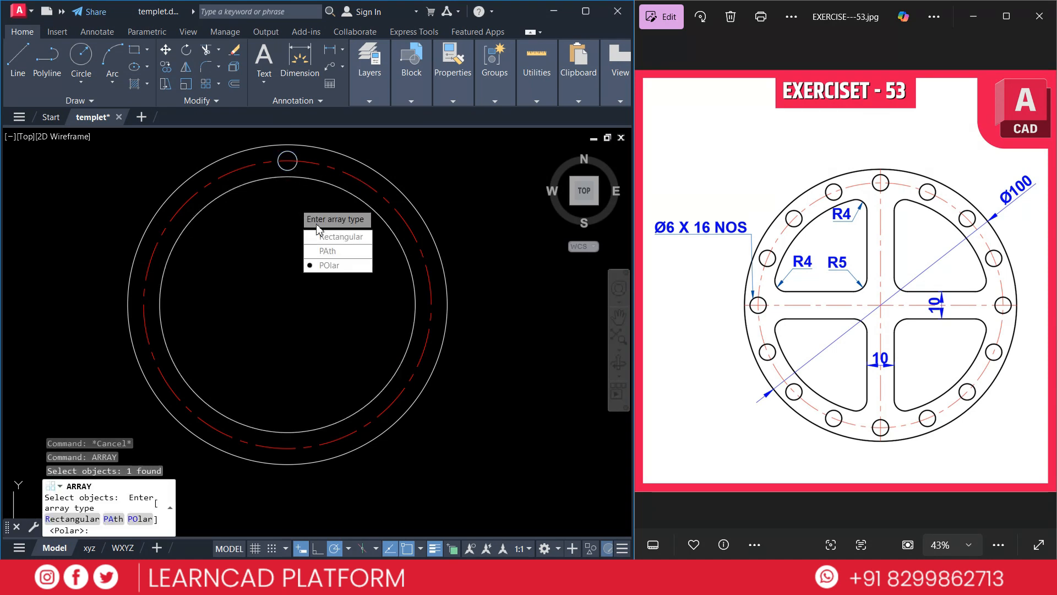
click(332, 267)
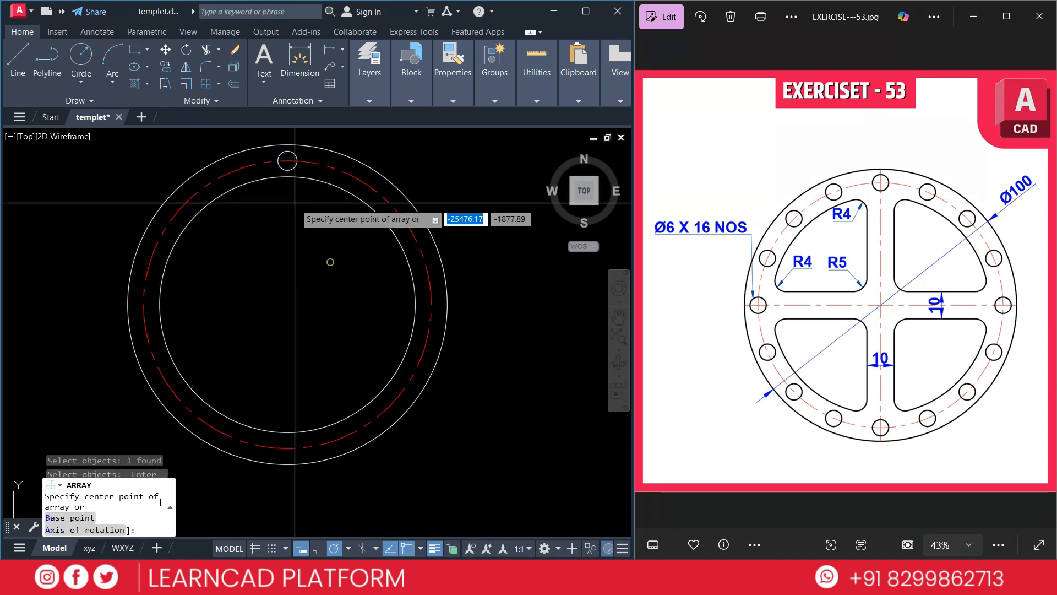
click(288, 303)
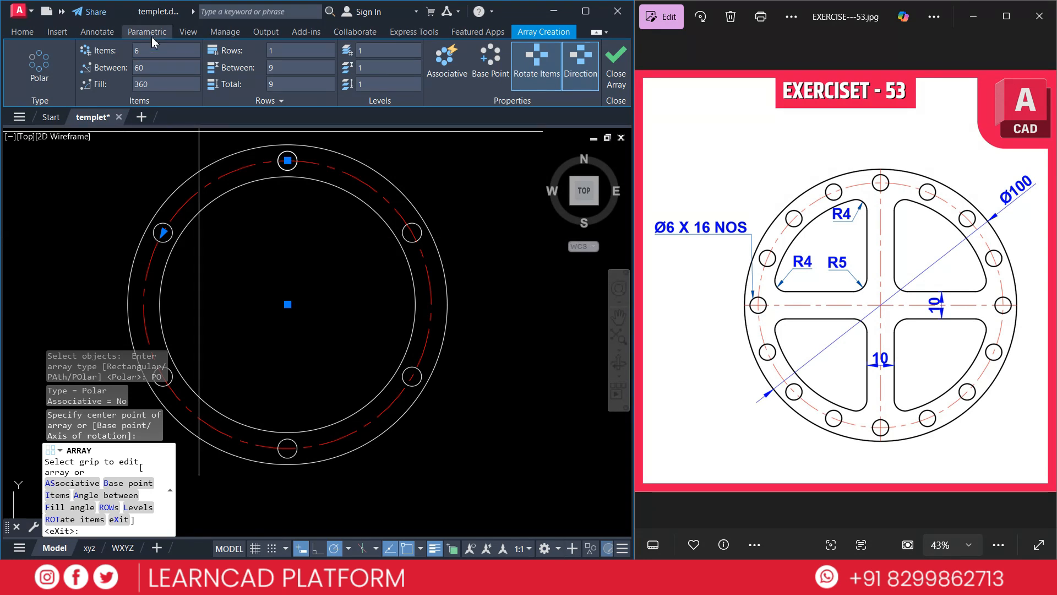
click(160, 50)
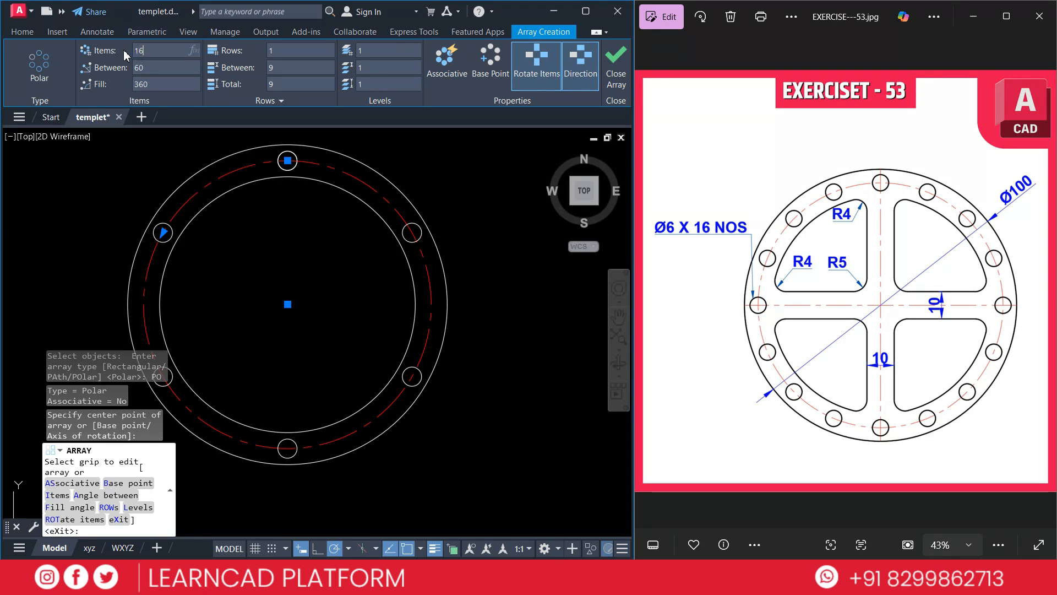
key(Return)
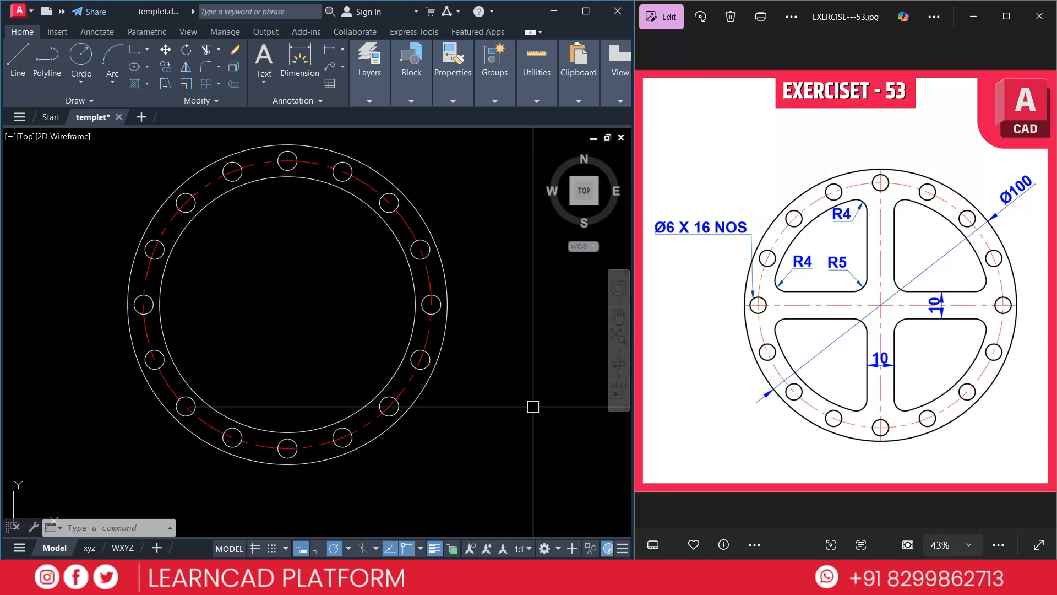
Draw a vertical construction line (XLINE) through the common centre of the circles.
text(xl)
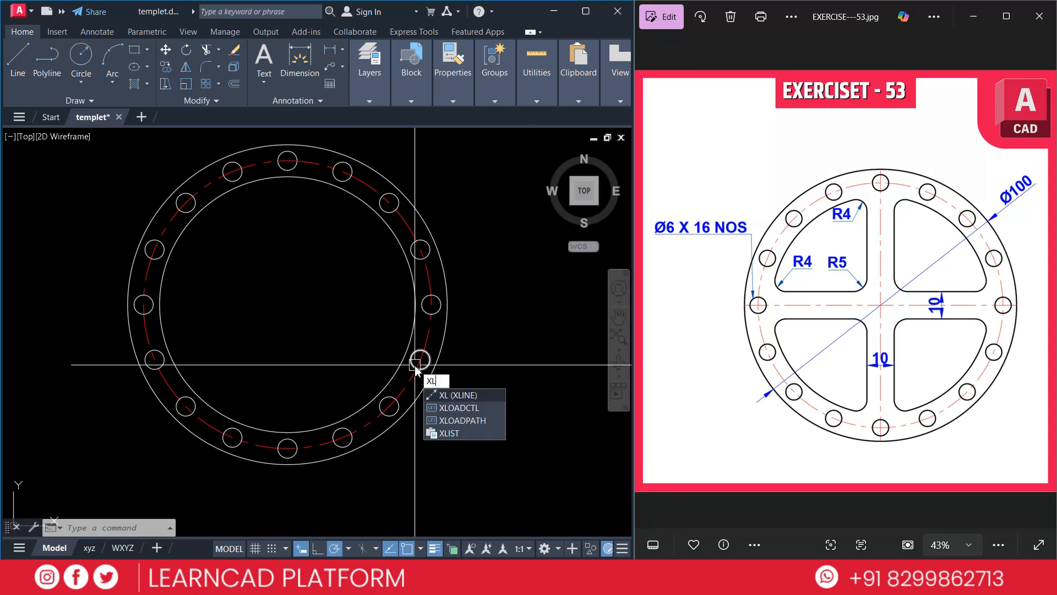
key(Return)
text(v)
key(Return)
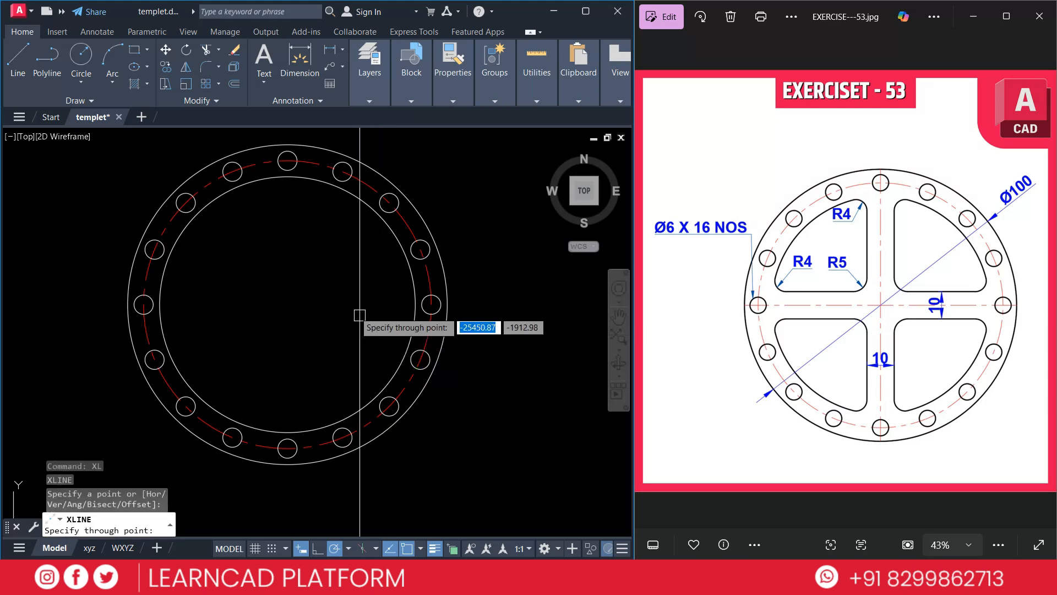
click(292, 303)
key(Escape)
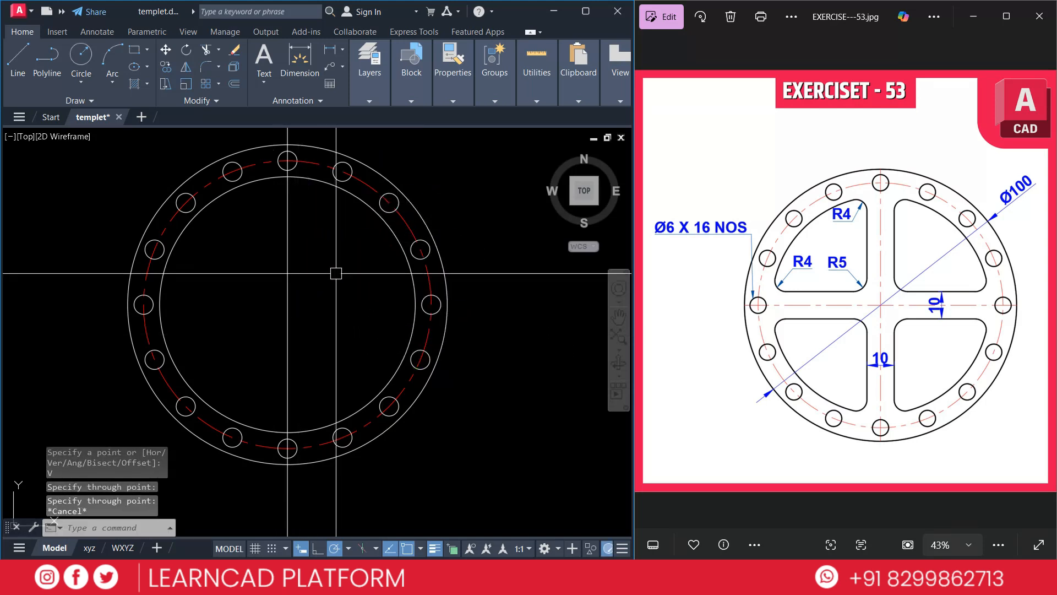
Draw a horizontal construction line (XLINE) through the common centre of the circles.
text(XL)
key(Return)
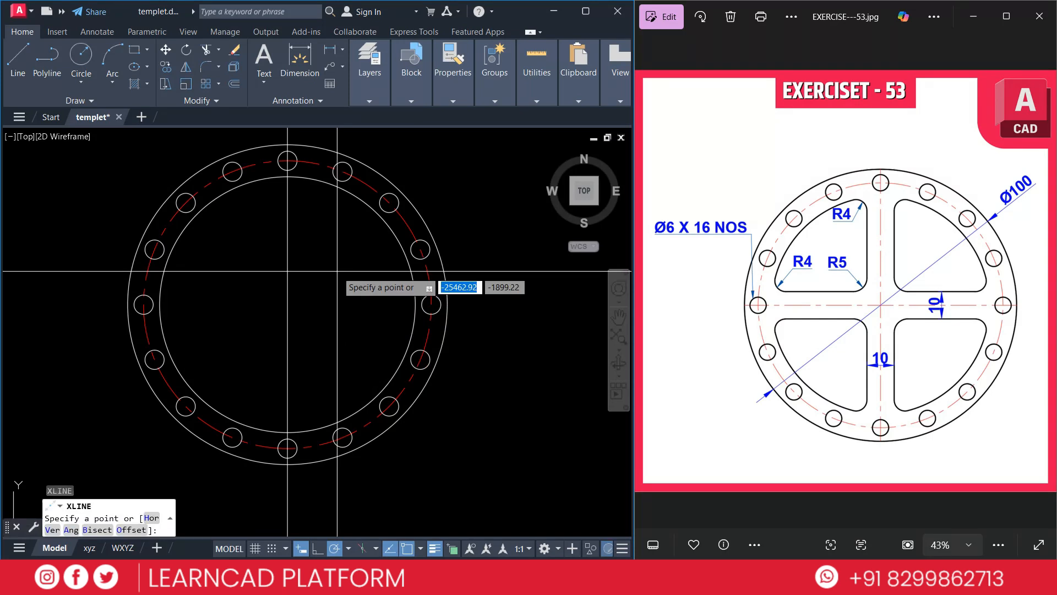
text(H)
key(Return)
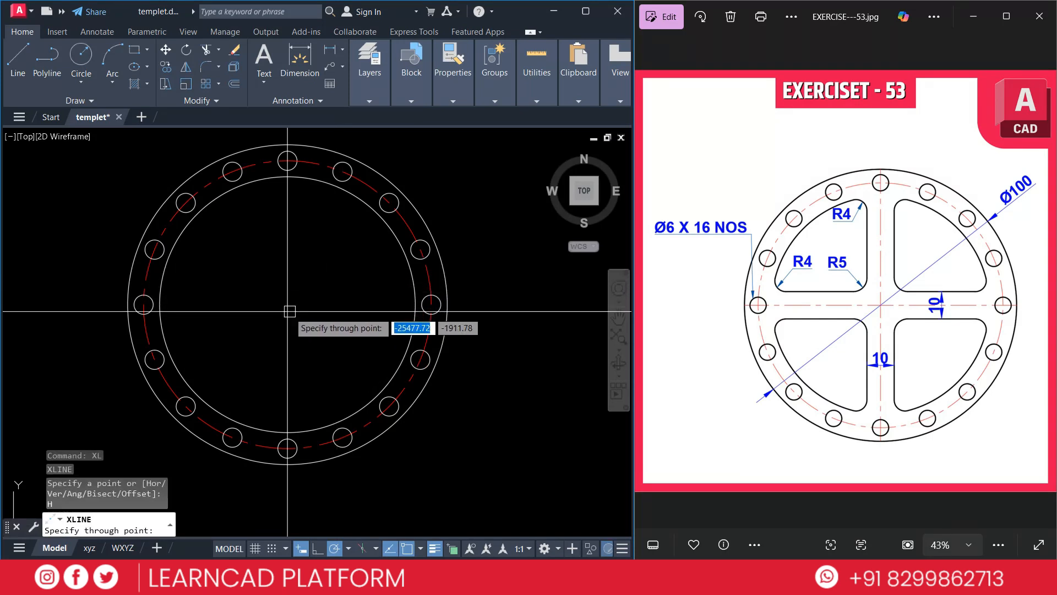
click(306, 304)
key(Escape)
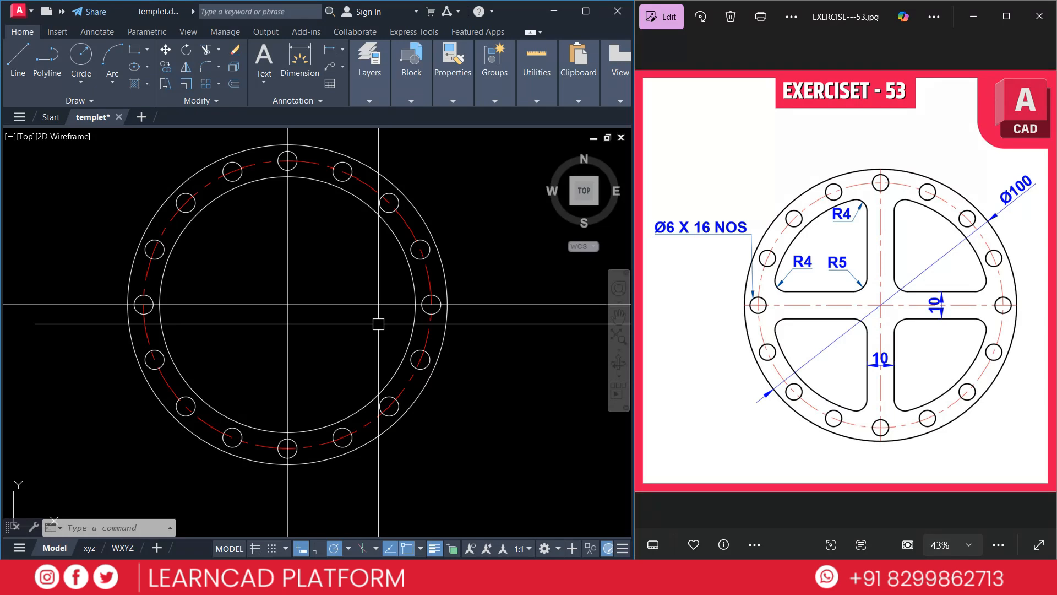
Offset the vertical construction line 5 to its right and the horizontal construction line 5 upward.
text(o)
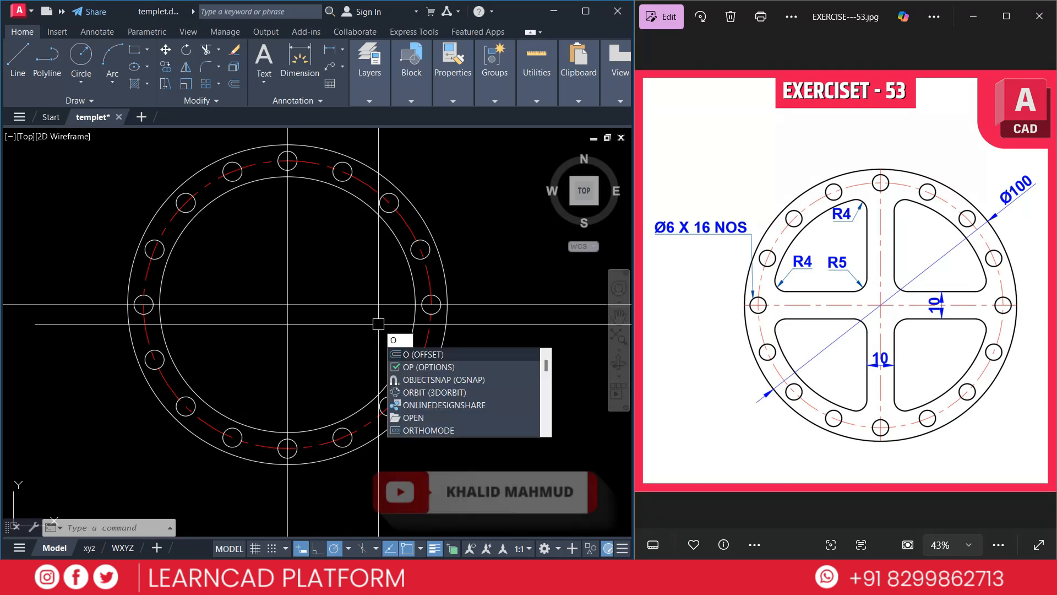
key(Return)
text(5)
key(Return)
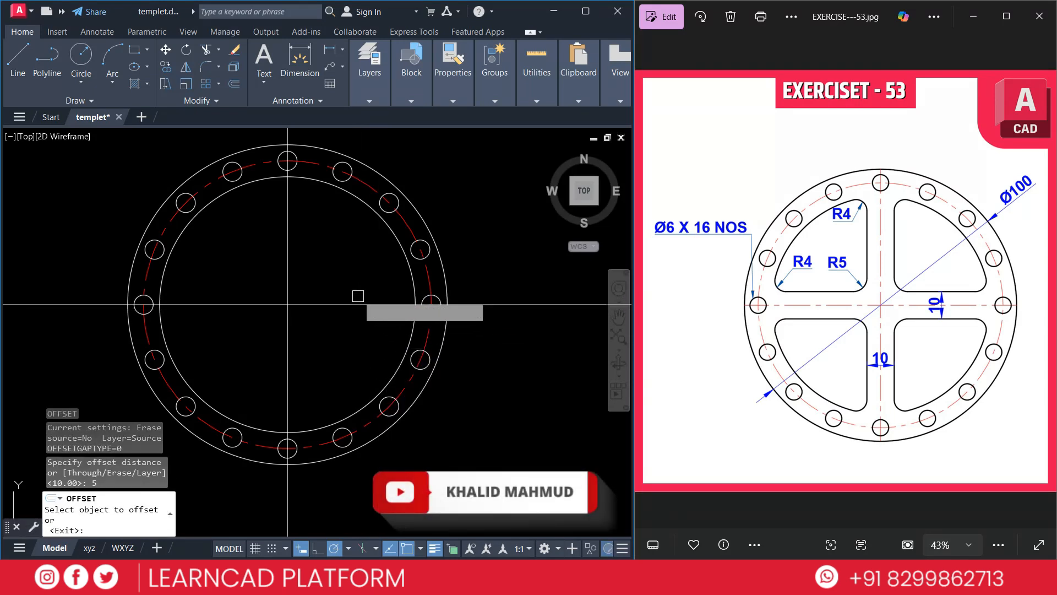
click(285, 260)
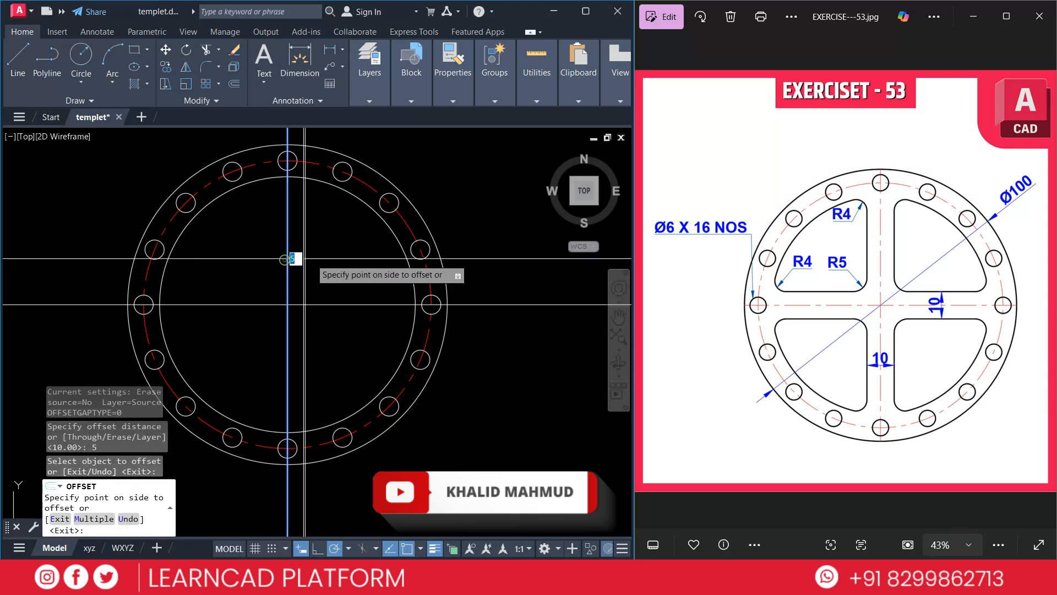
click(343, 258)
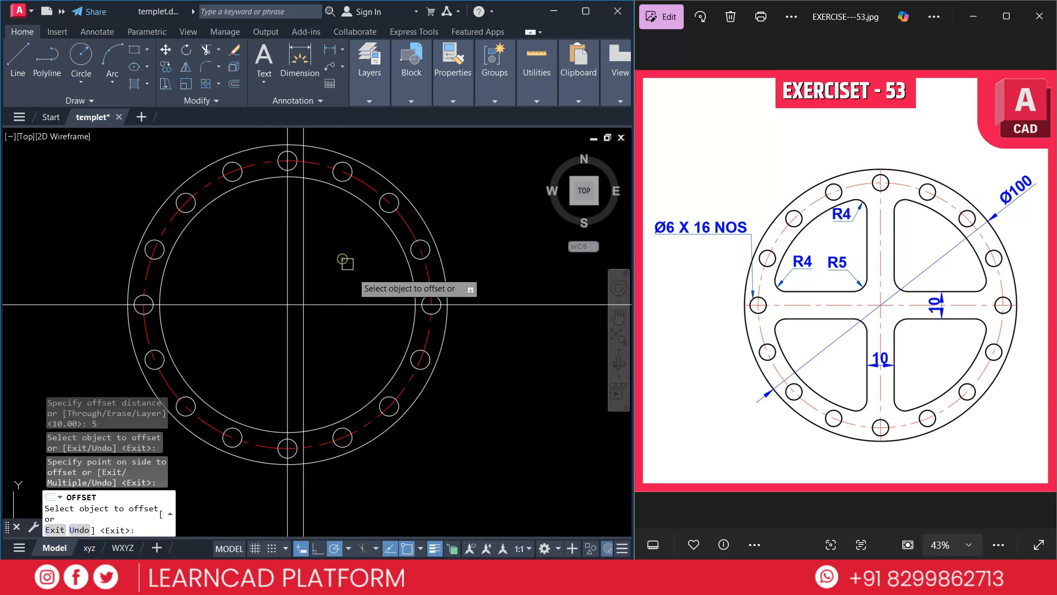
click(368, 304)
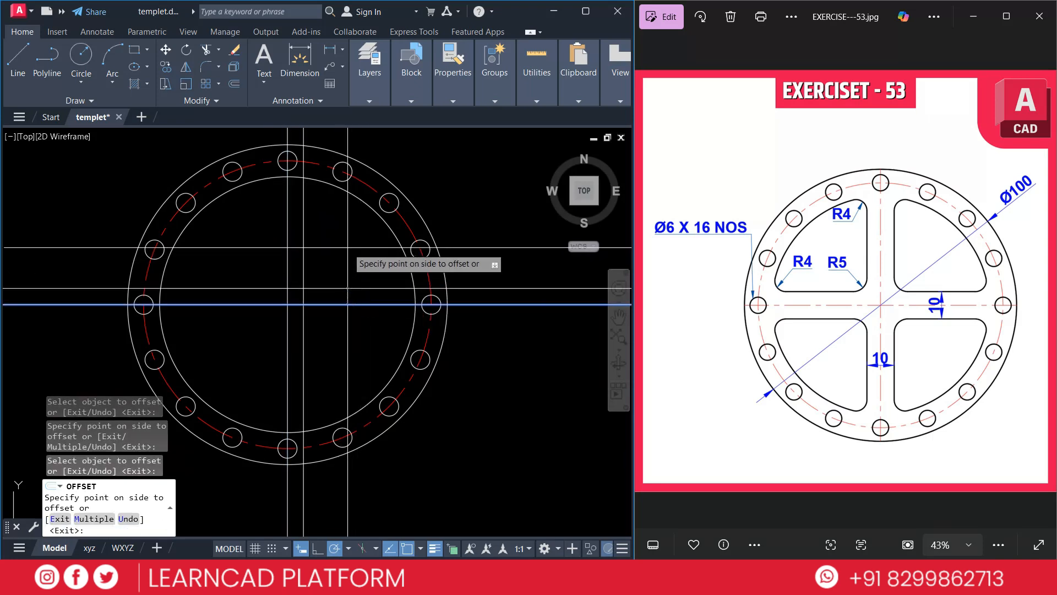
key(Escape)
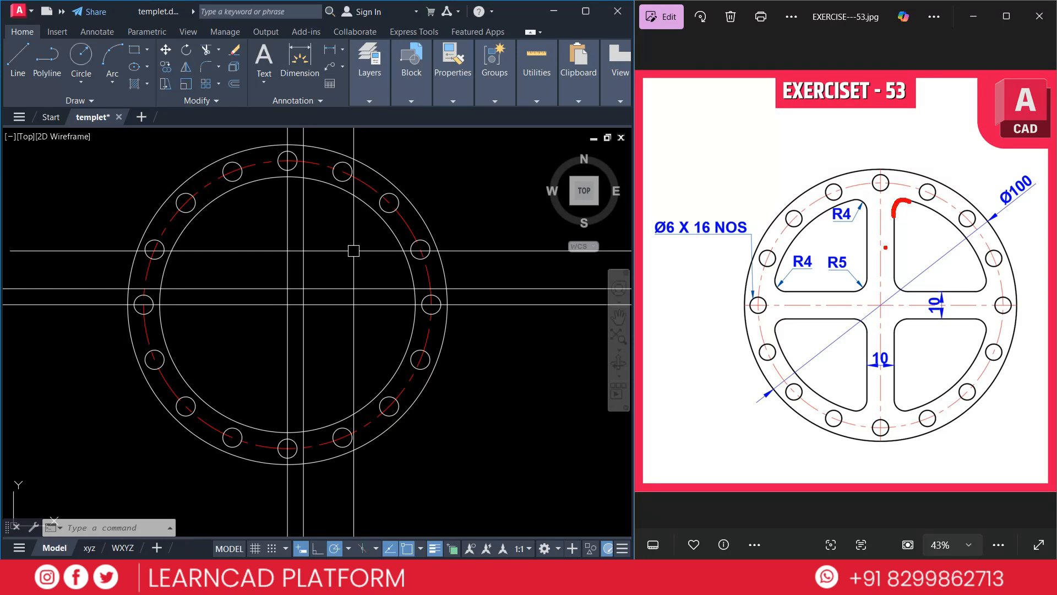
key(Escape)
key(Escape)
key(Escape)
key(Escape)
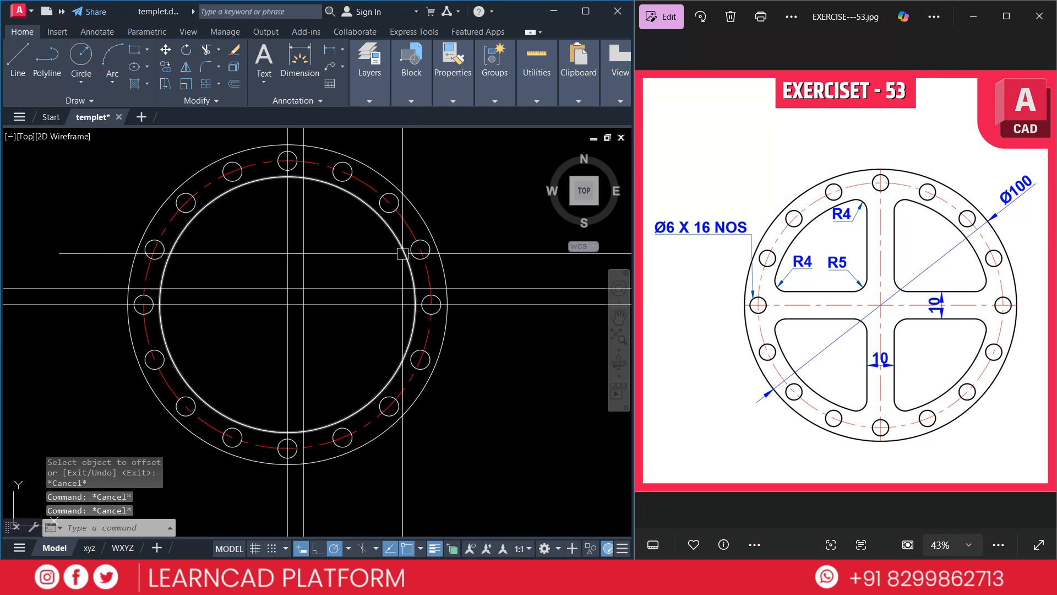
Fillet both offset lines to the inner circle in the upper-right quadrant with radius 4, using the Multiple option.
text(f)
key(Return)
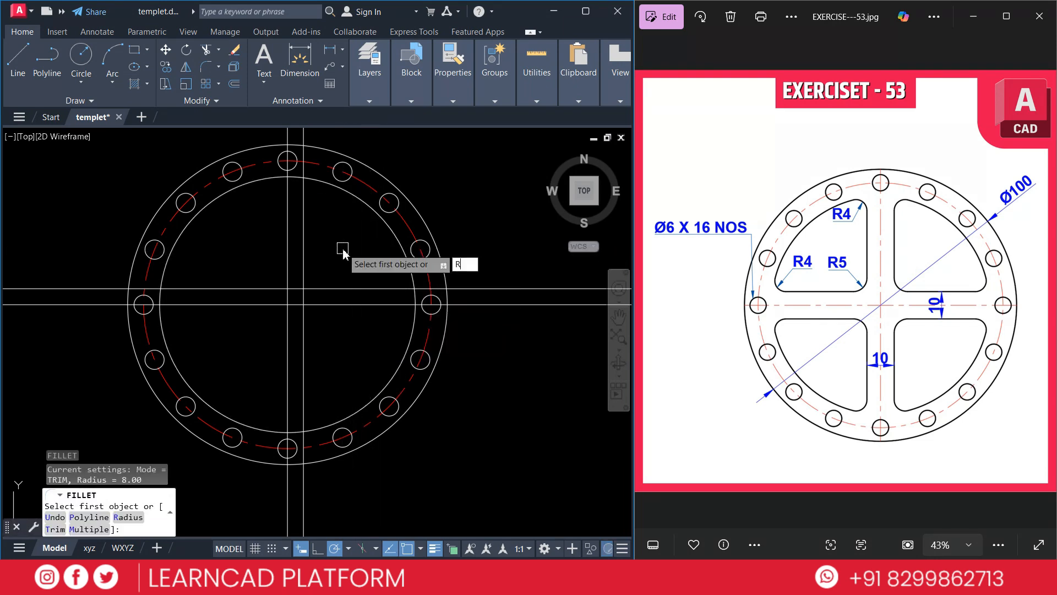
key(Return)
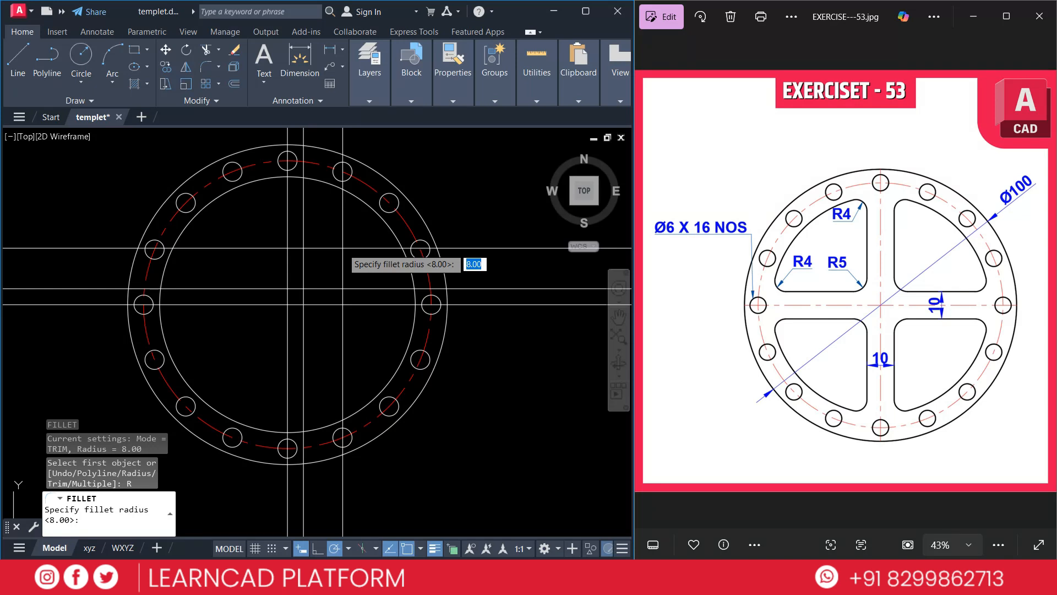
text(4)
key(Return)
key(Return)
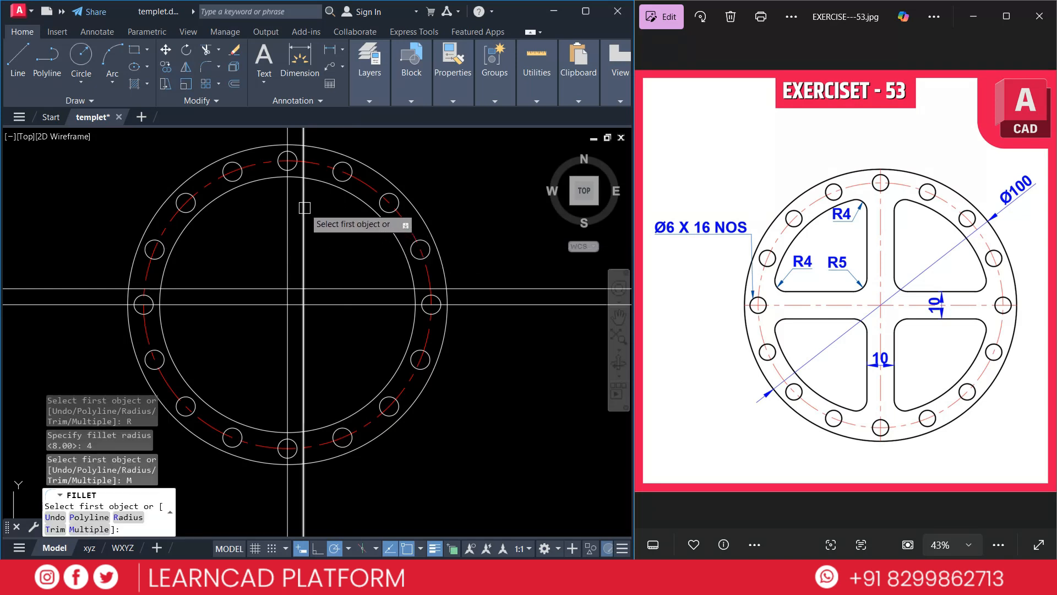
click(304, 207)
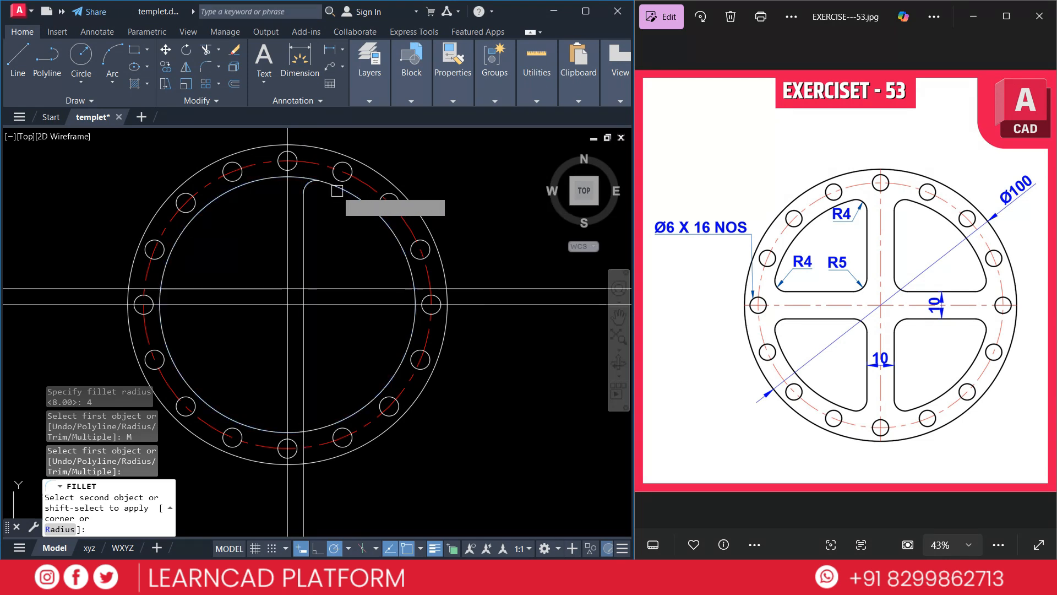
click(337, 191)
click(370, 288)
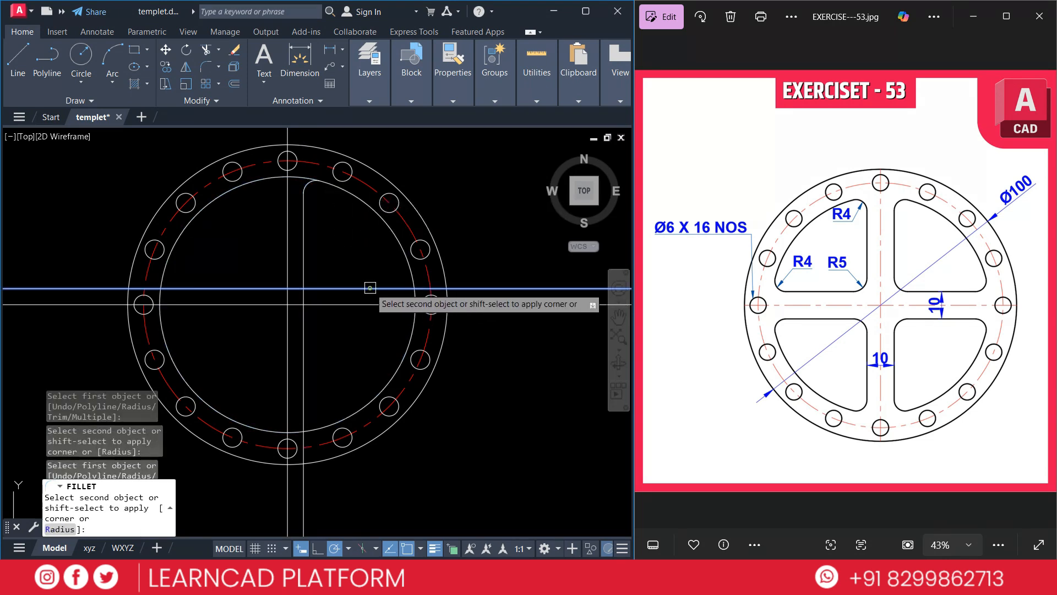
click(398, 245)
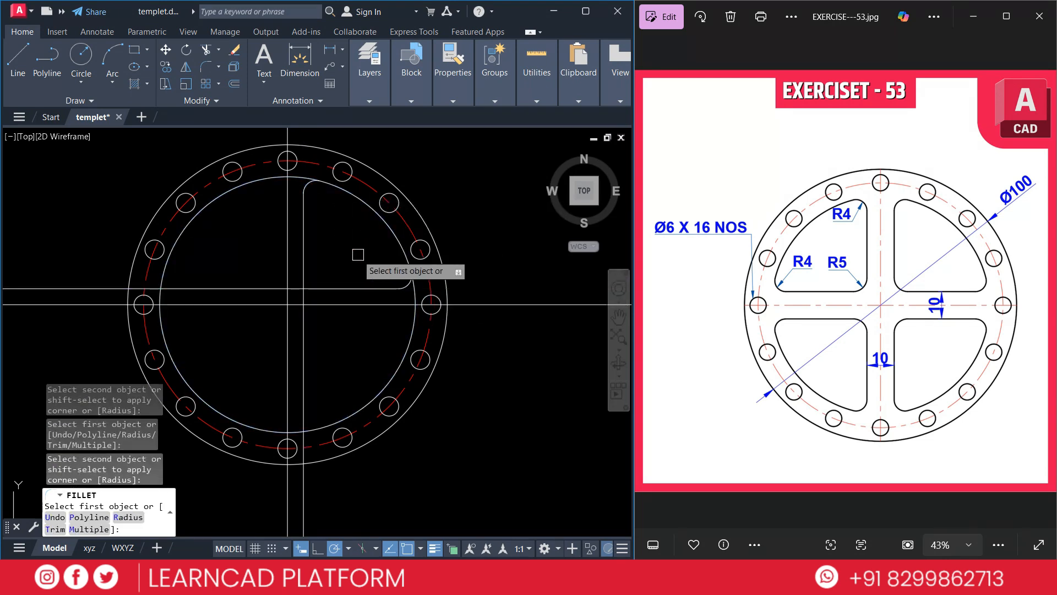
key(Escape)
Fillet the corner between the two offset lines near the wheel's centre with radius 5.
text(f)
key(Return)
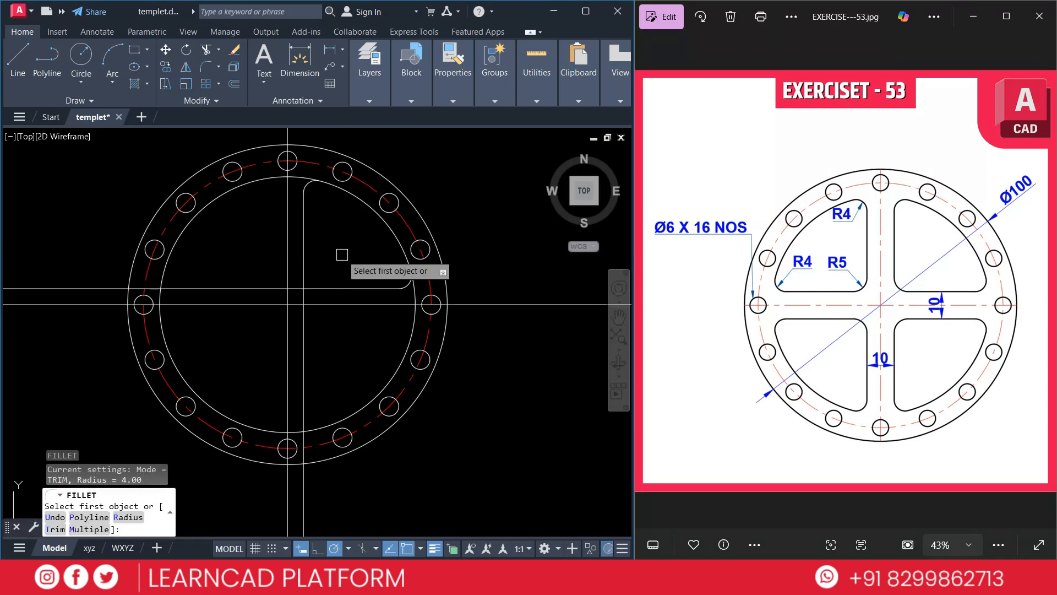
text(R)
key(Return)
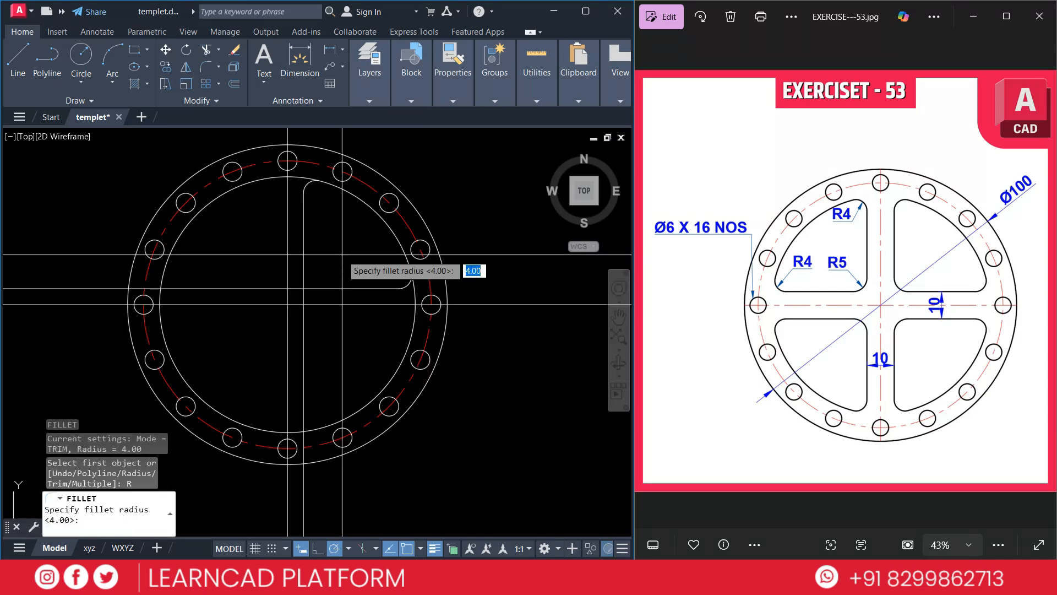
key(Return)
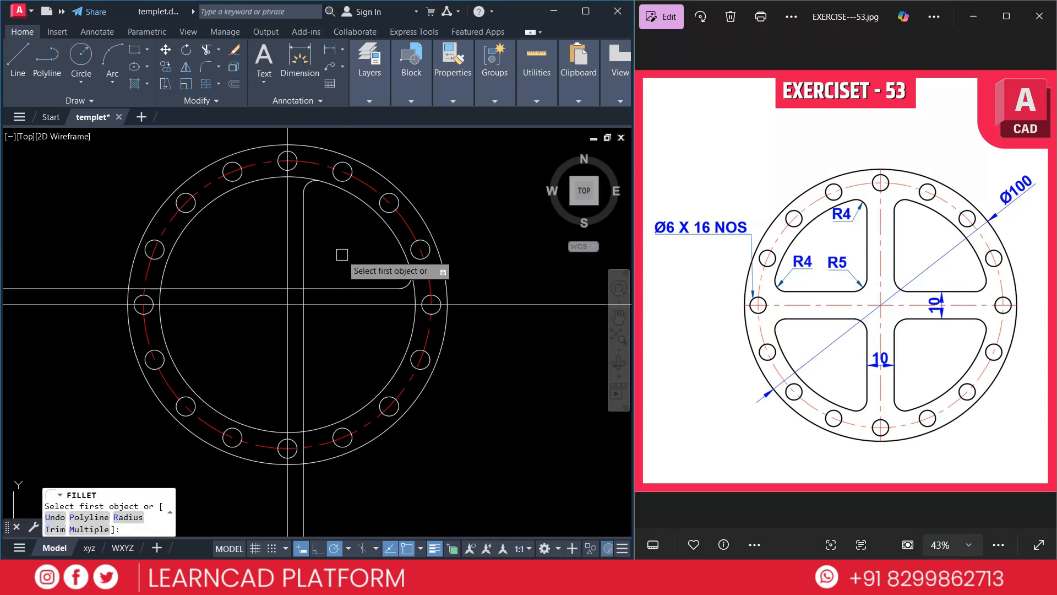
click(305, 260)
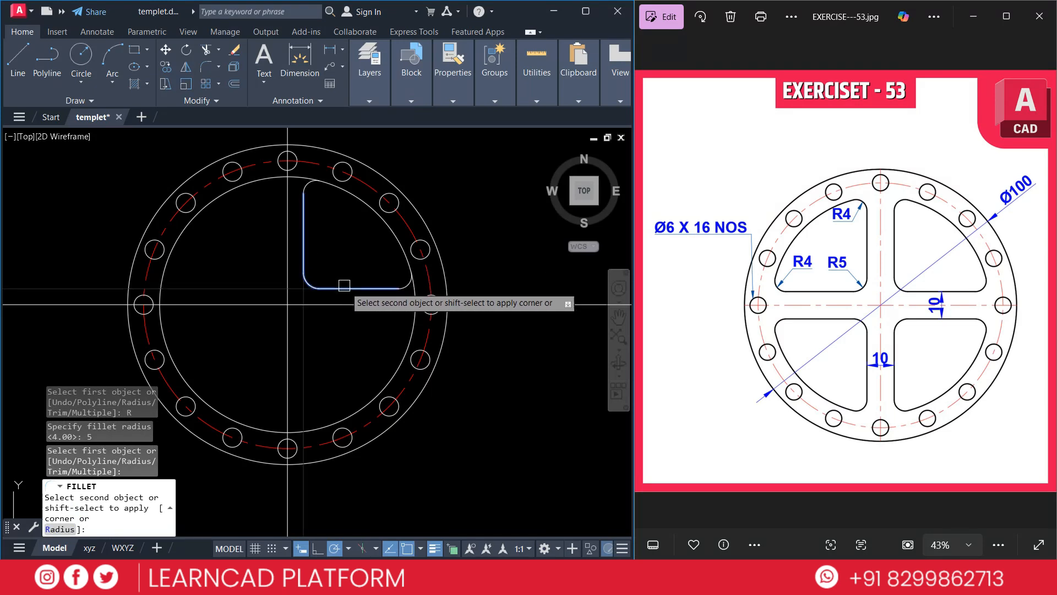
key(Escape)
key(Escape)
Match the red centreline circle's properties onto the horizontal and vertical construction lines through the centre.
text(MA)
key(Return)
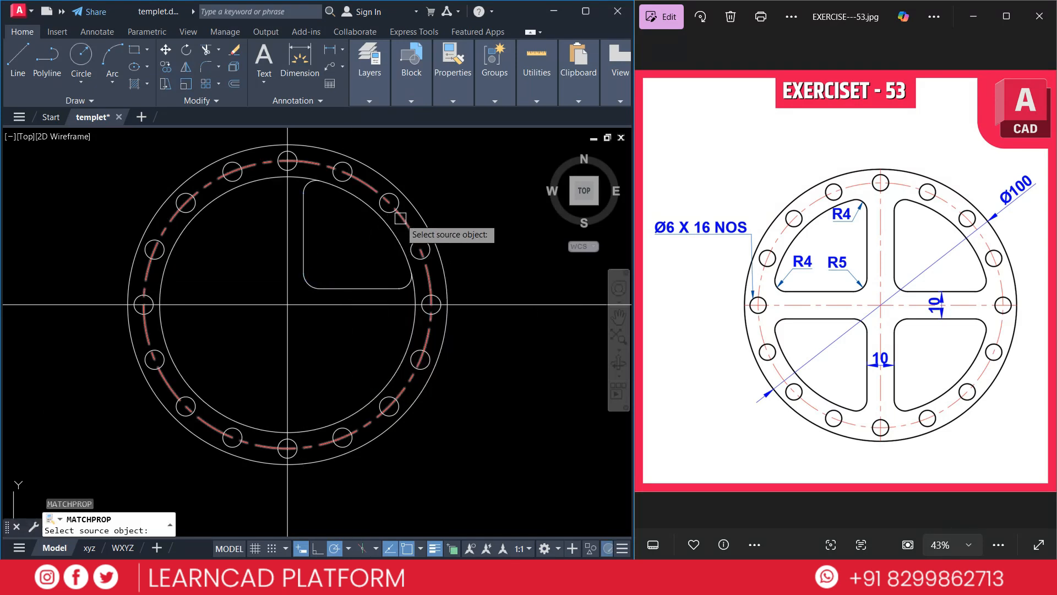
click(400, 218)
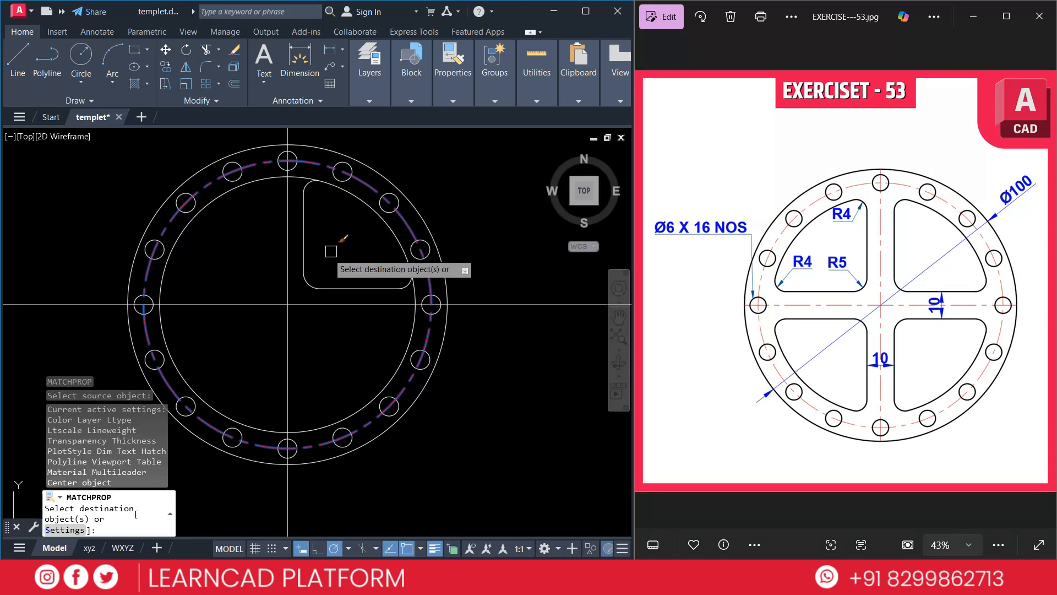
click(303, 304)
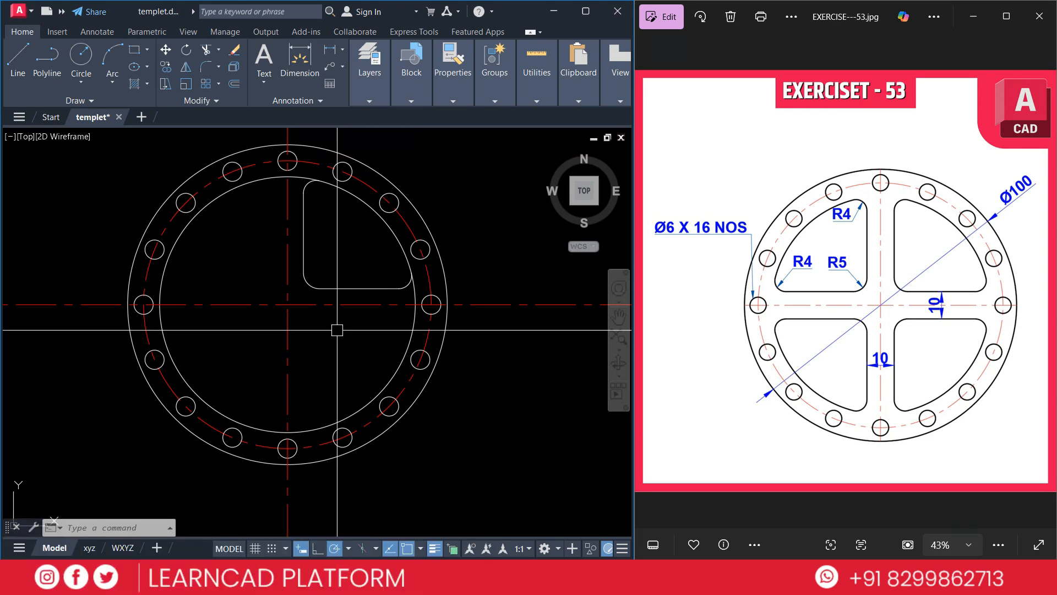
key(Escape)
Trim the horizontal and vertical centrelines outside the wheel, using the outer circle as the cutting edge.
text(TR)
key(Return)
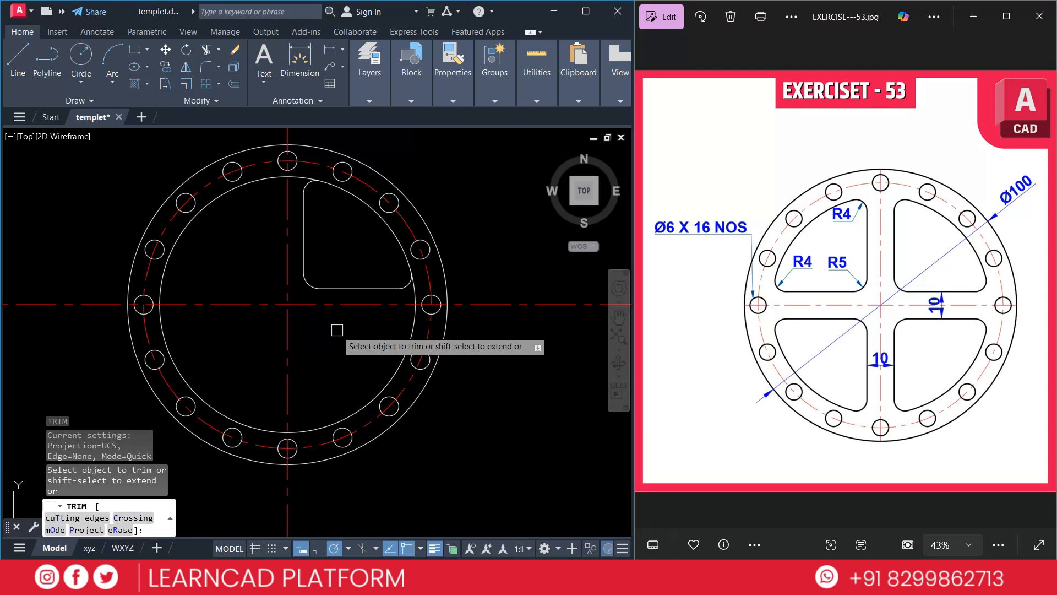
text(T)
key(Return)
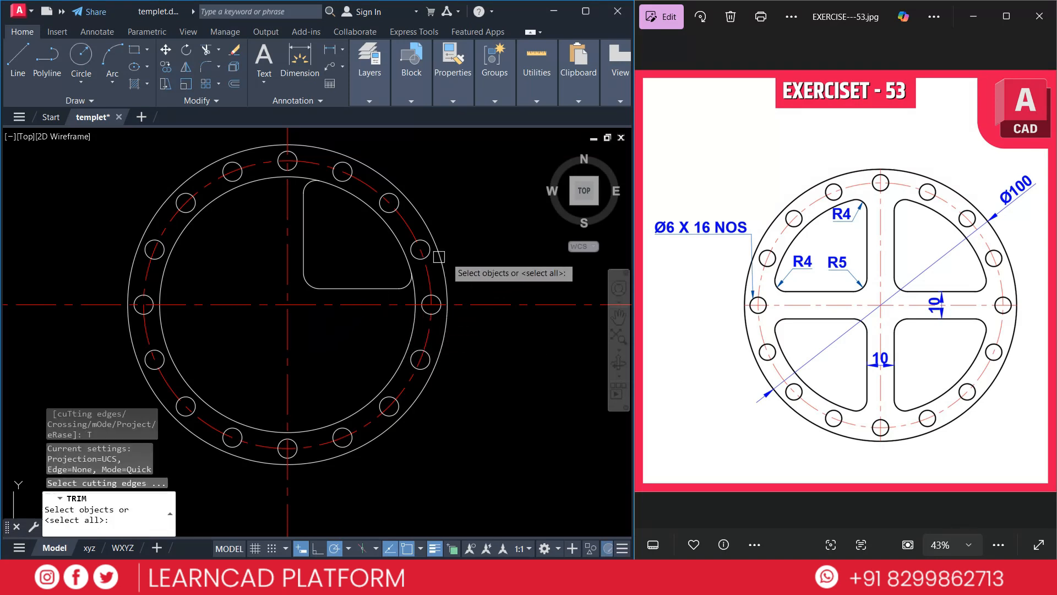
click(447, 270)
key(Return)
click(491, 304)
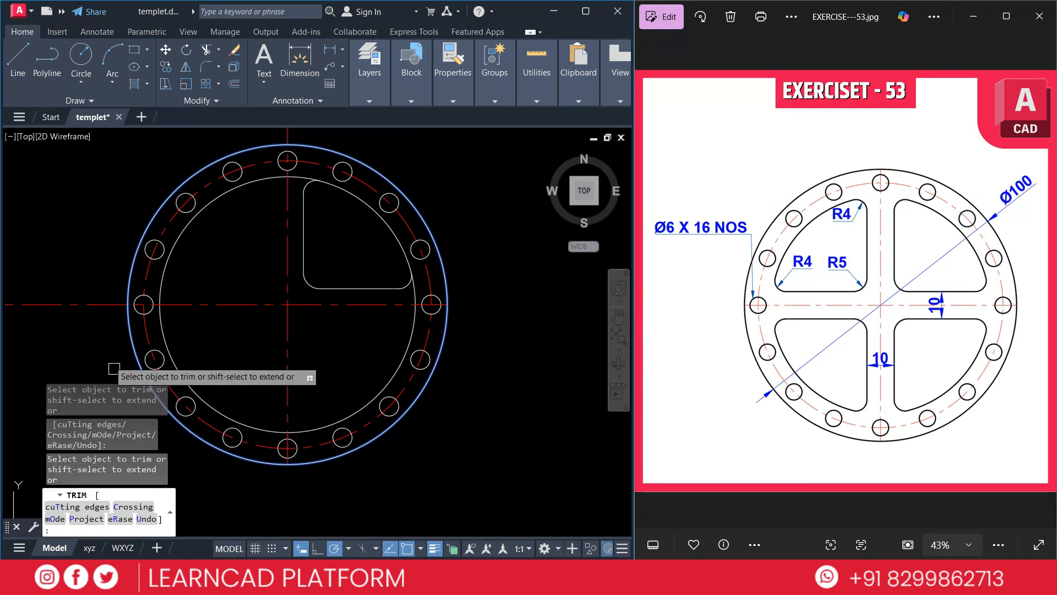
click(84, 305)
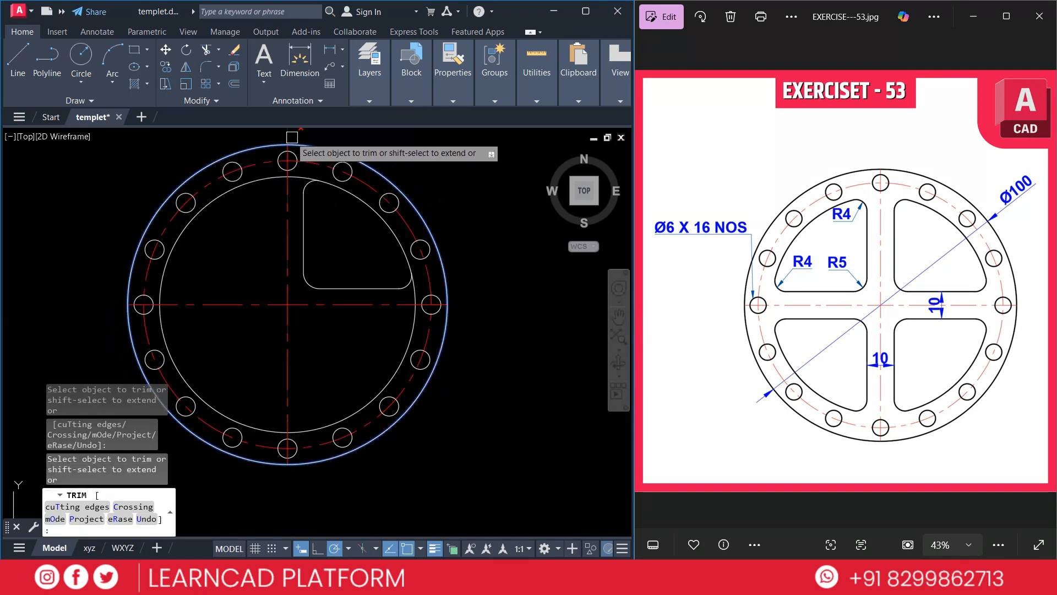
key(Escape)
Trim the inner circle down to the upper-right cutout's arc, using the two radius 4 fillets as cutting edges.
text(TR)
key(Return)
text(T)
key(Return)
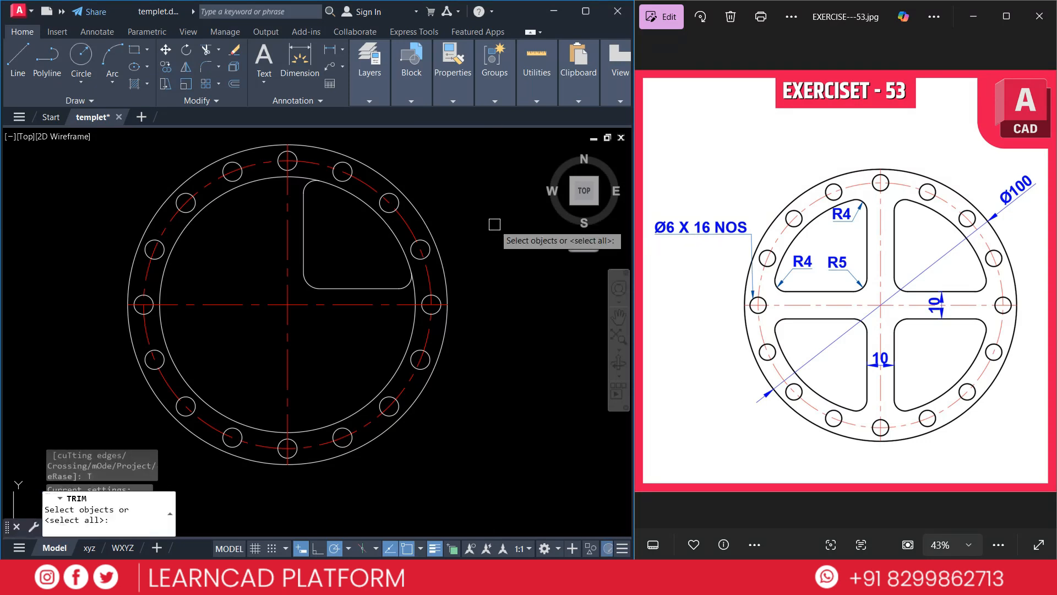
click(306, 185)
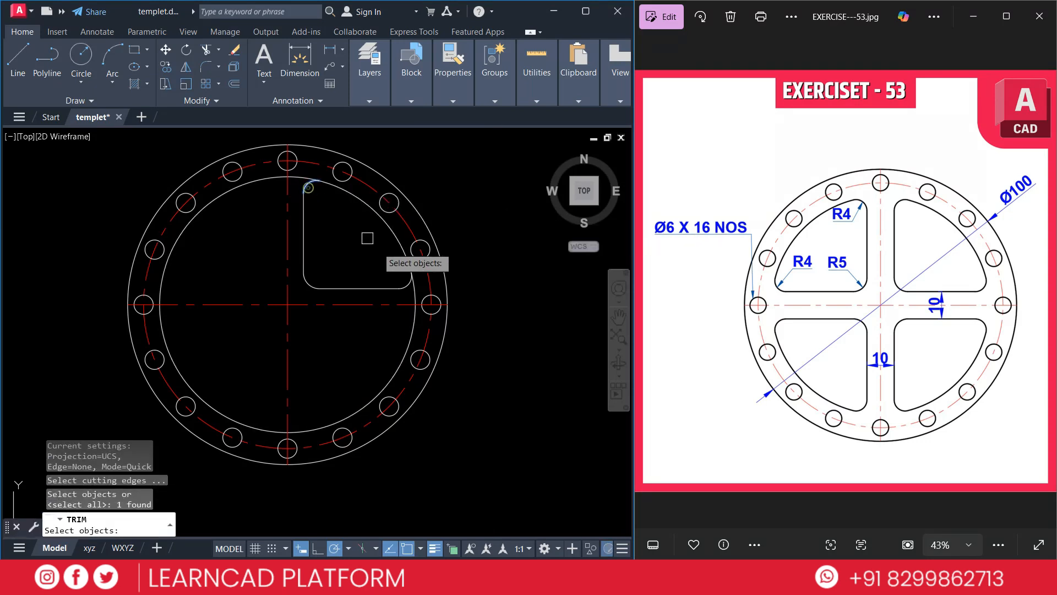
click(405, 279)
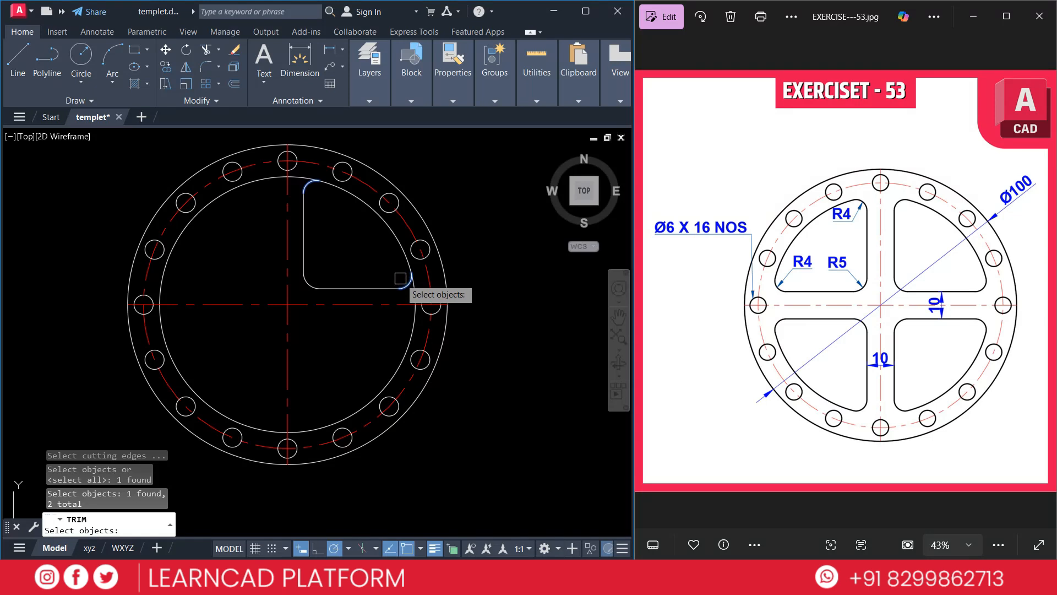
key(Return)
click(255, 185)
key(Escape)
Join the lines, fillets and arc of the upper-right cutout into one polyline, leaving out the nearby hole.
click(301, 176)
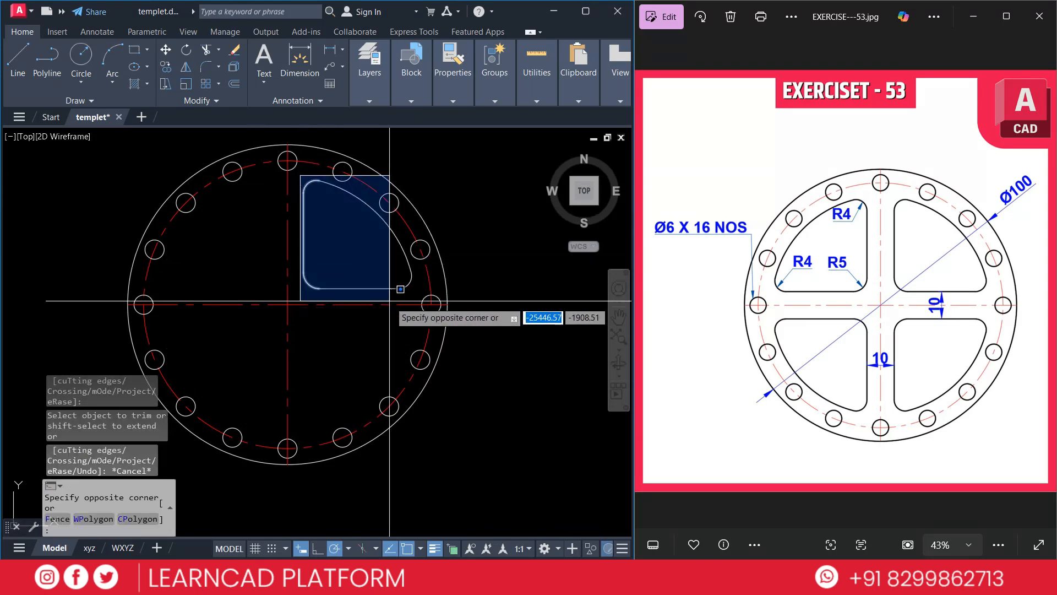
click(415, 303)
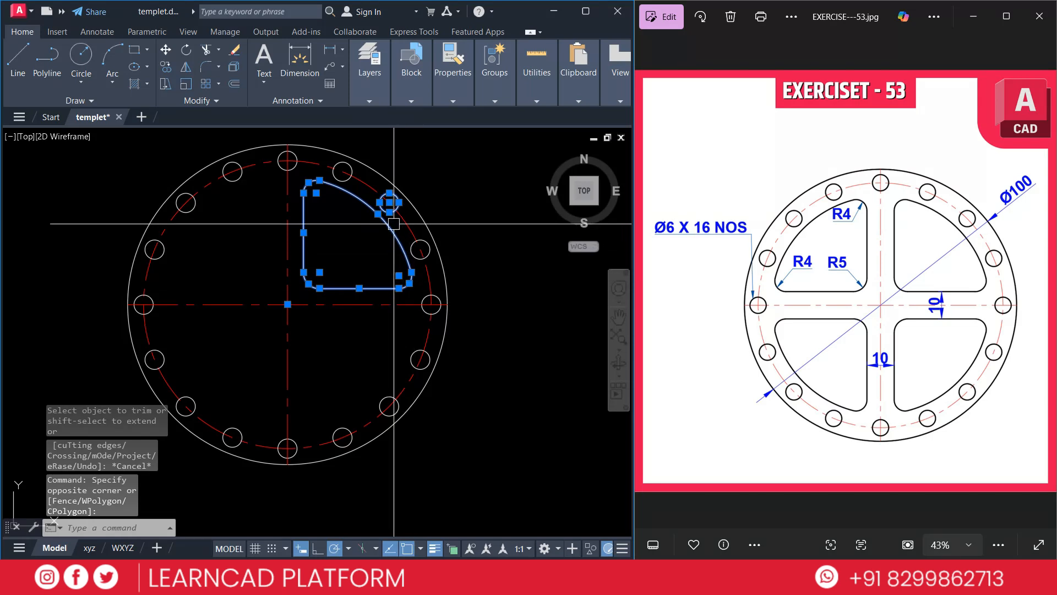
shift+click(389, 202)
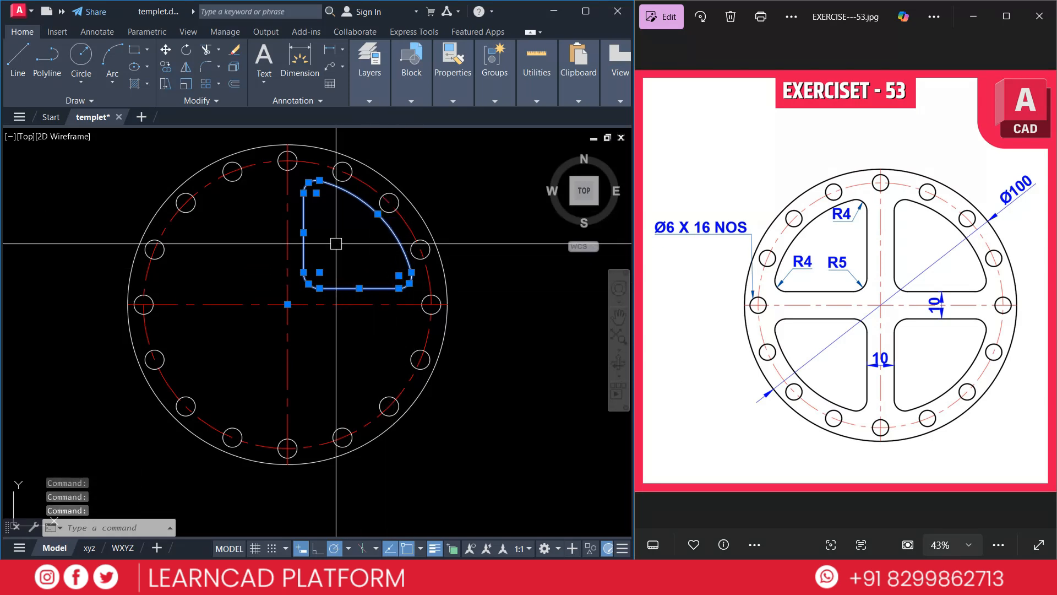
text(j)
key(Return)
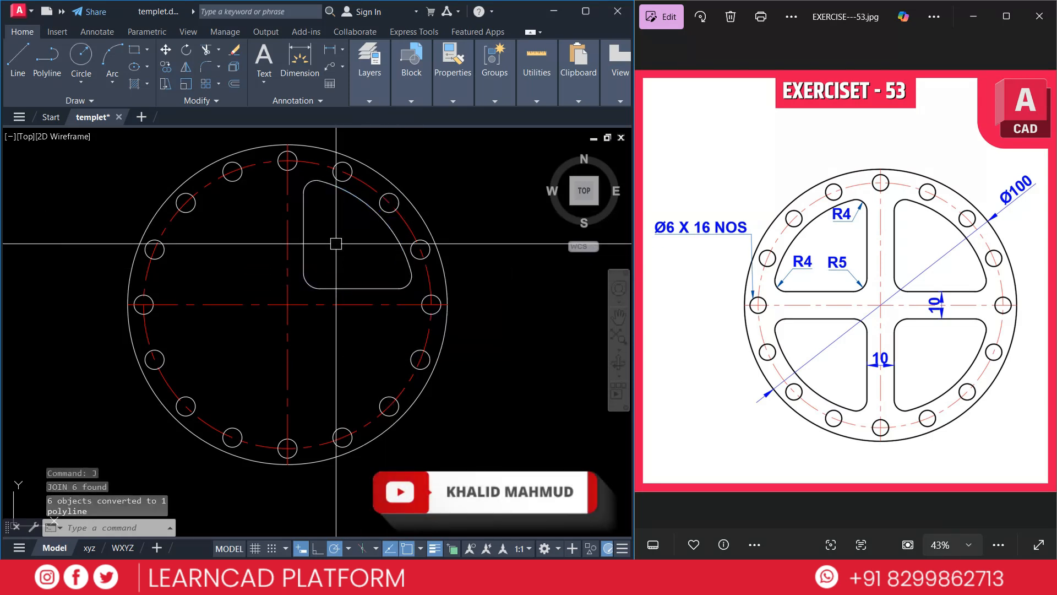
Mirror the upper-right cutout about the vertical centreline through the wheel's centre, keeping the original.
click(303, 231)
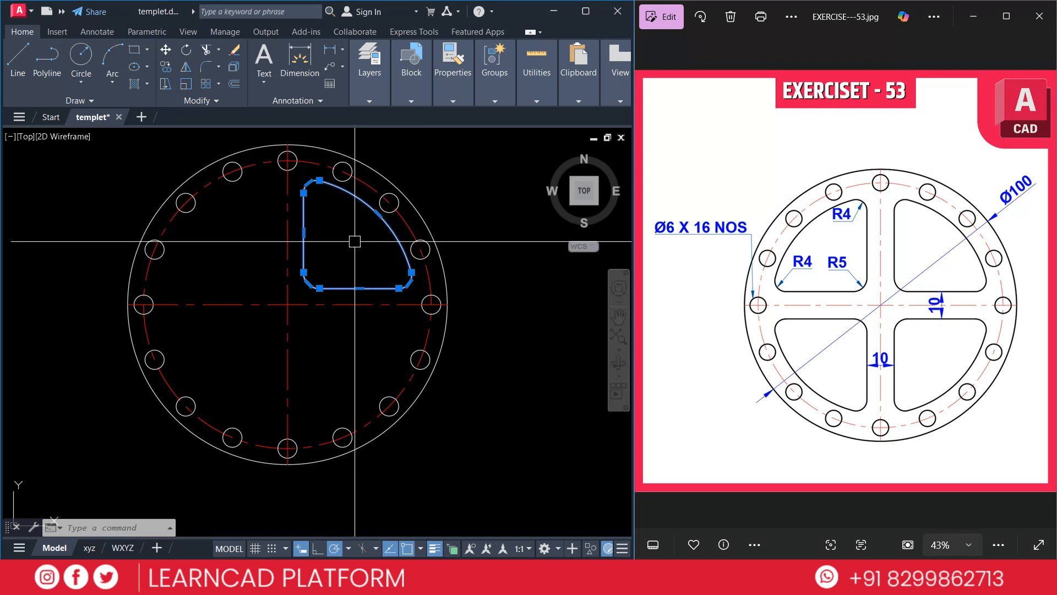
text(I)
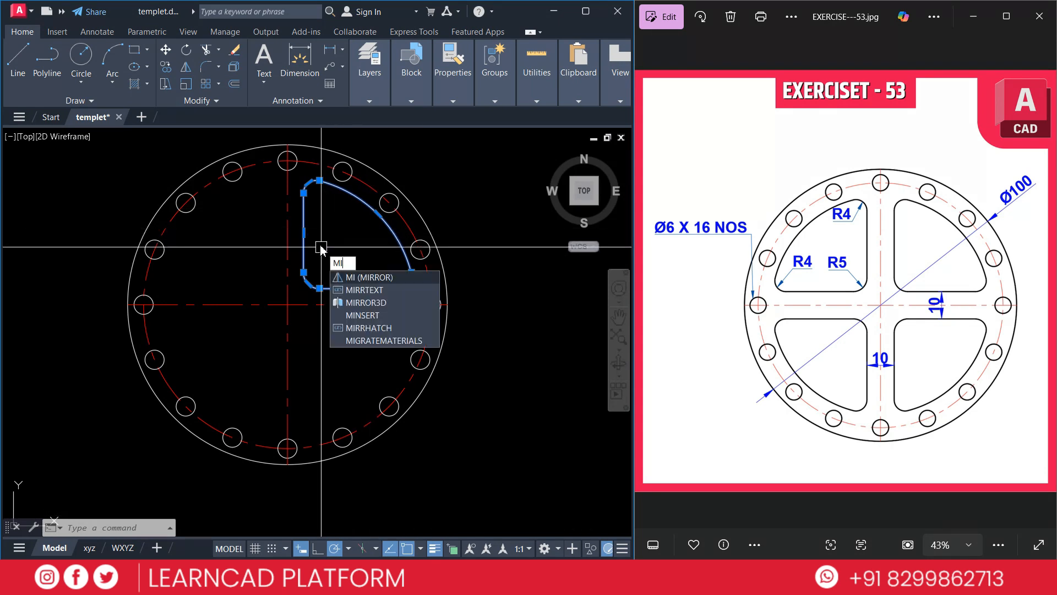
key(Return)
click(287, 303)
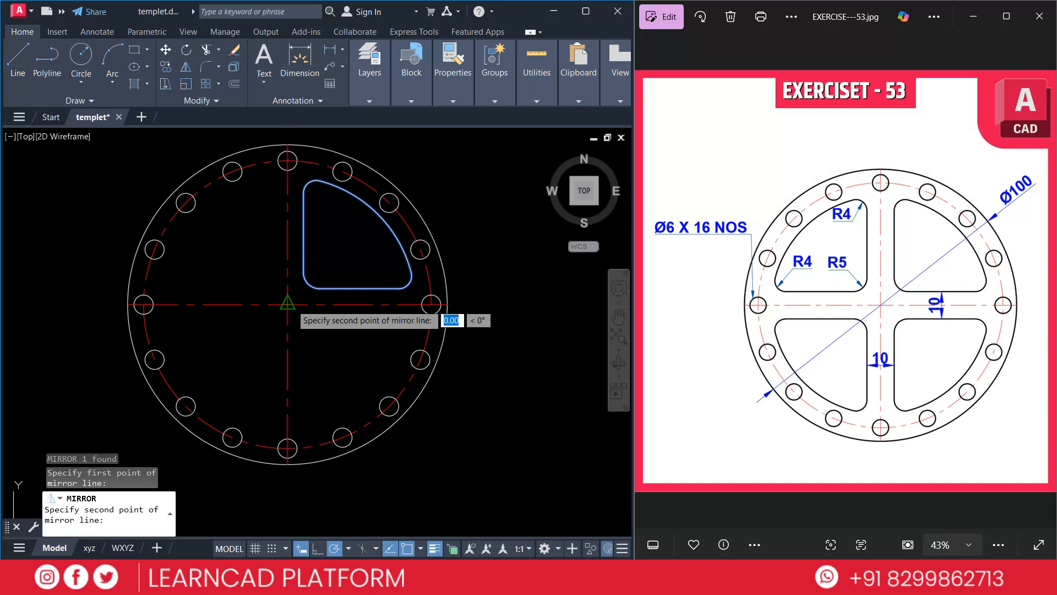
click(287, 161)
key(Return)
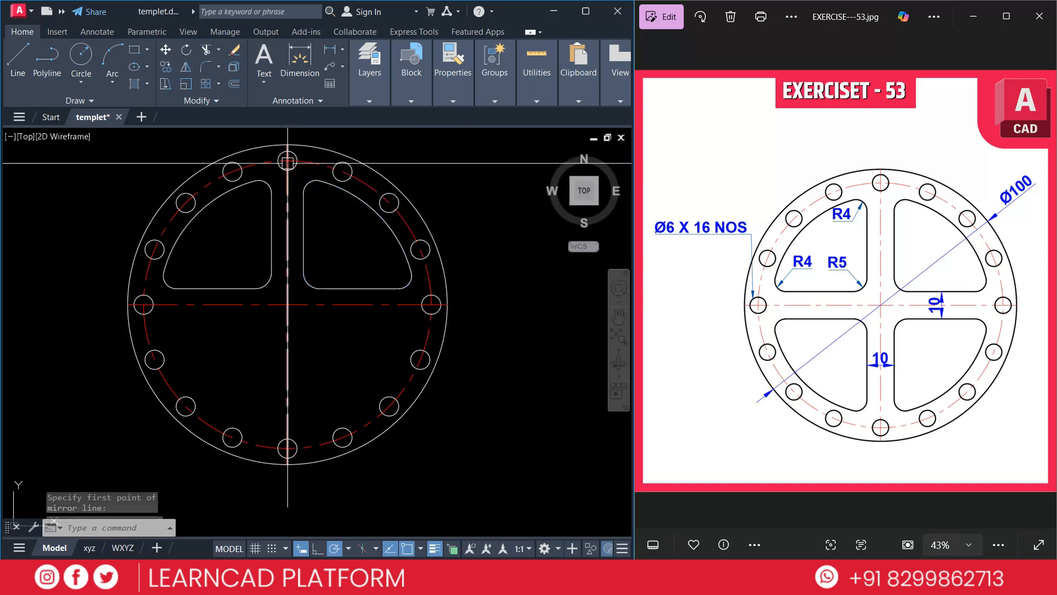
Mirror both upper cutouts about the horizontal centreline through the wheel's centre, keeping the source objects.
text(MI)
key(Return)
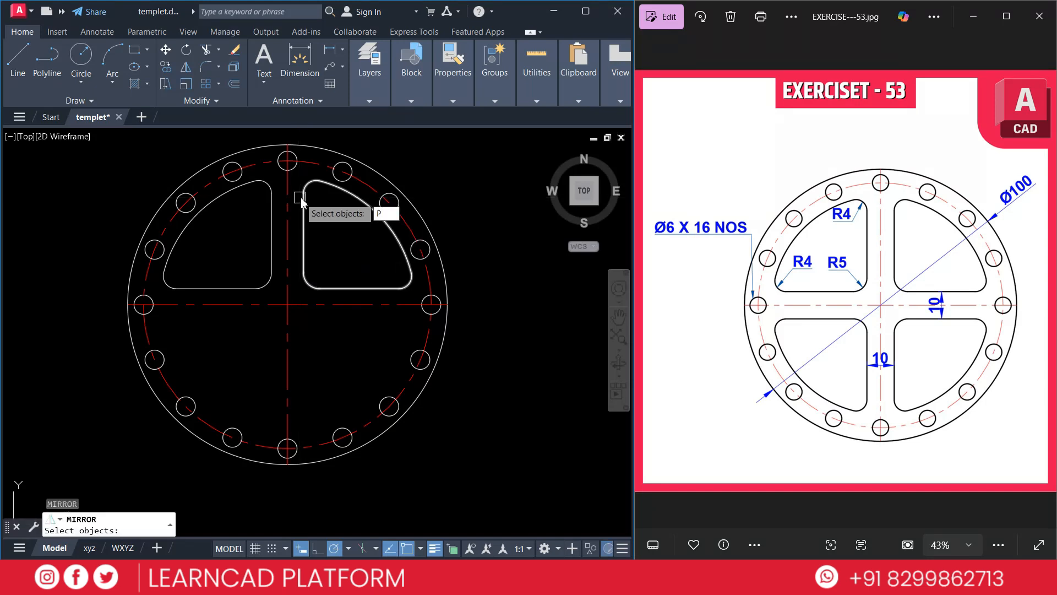
key(Return)
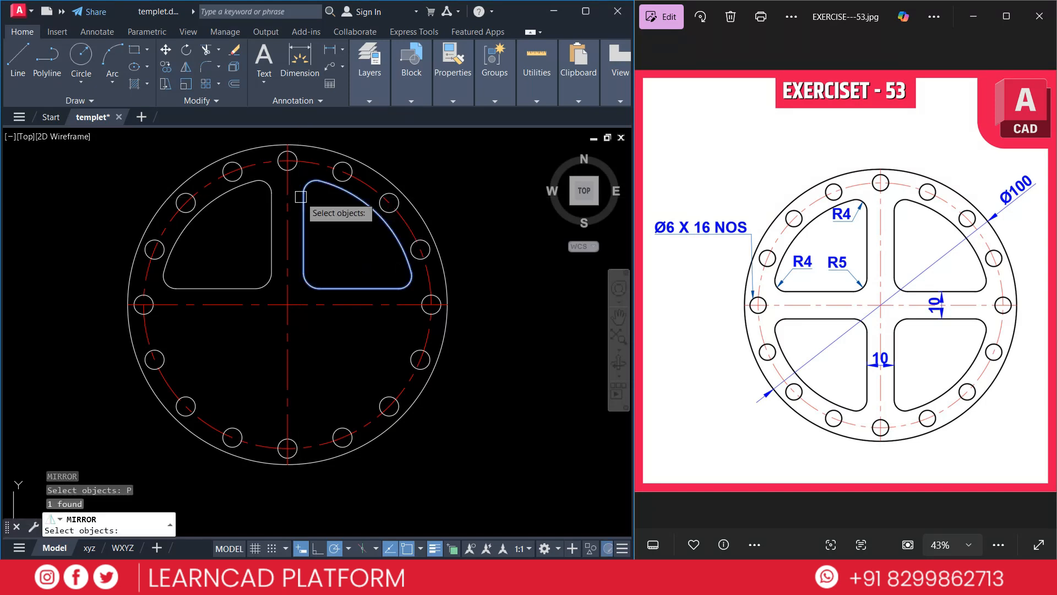
click(274, 222)
key(Return)
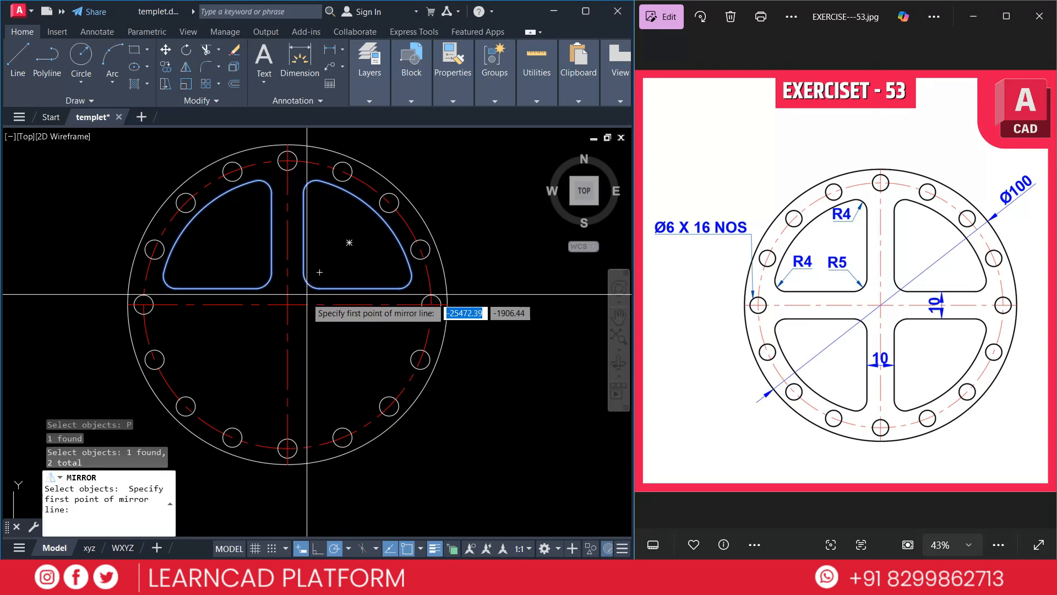
click(287, 304)
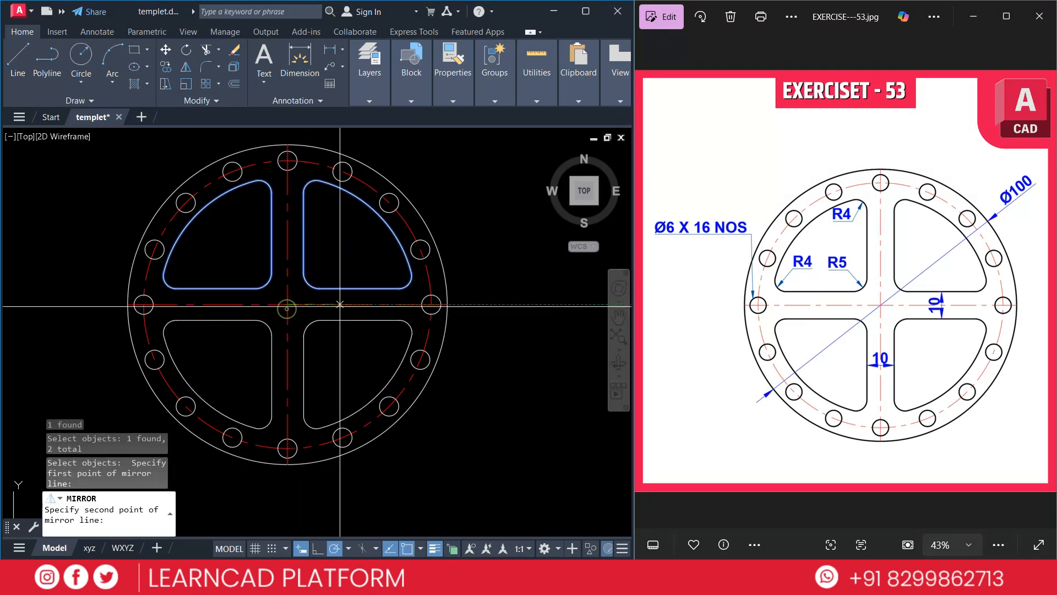
click(432, 305)
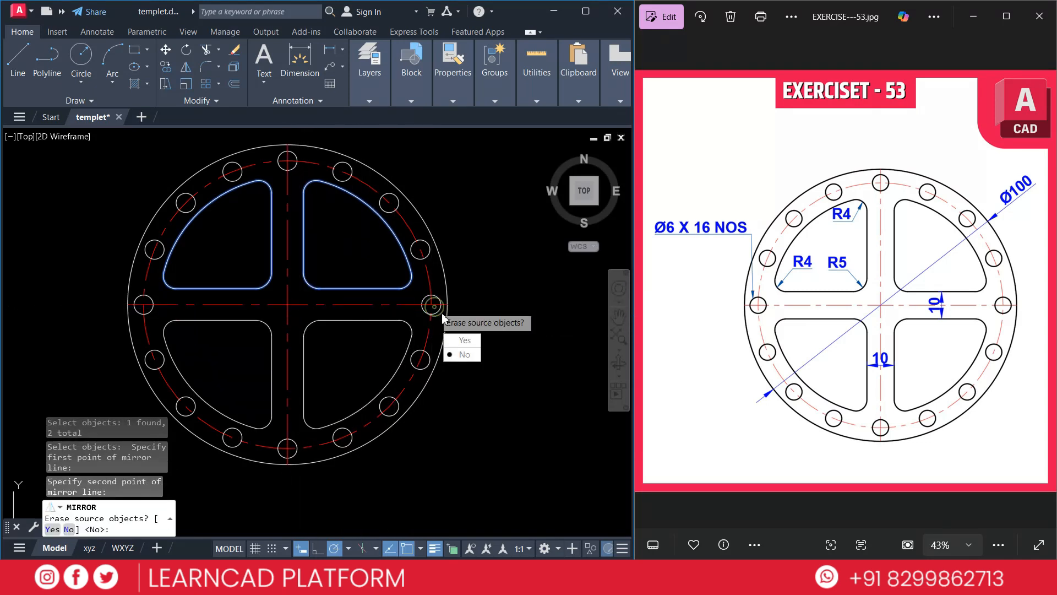
key(Return)
key(Escape)
key(Escape)
Select the outer circle, holes and four cutouts without the red centreline circle and straight centrelines, and open their lineweight choices.
click(129, 147)
click(487, 486)
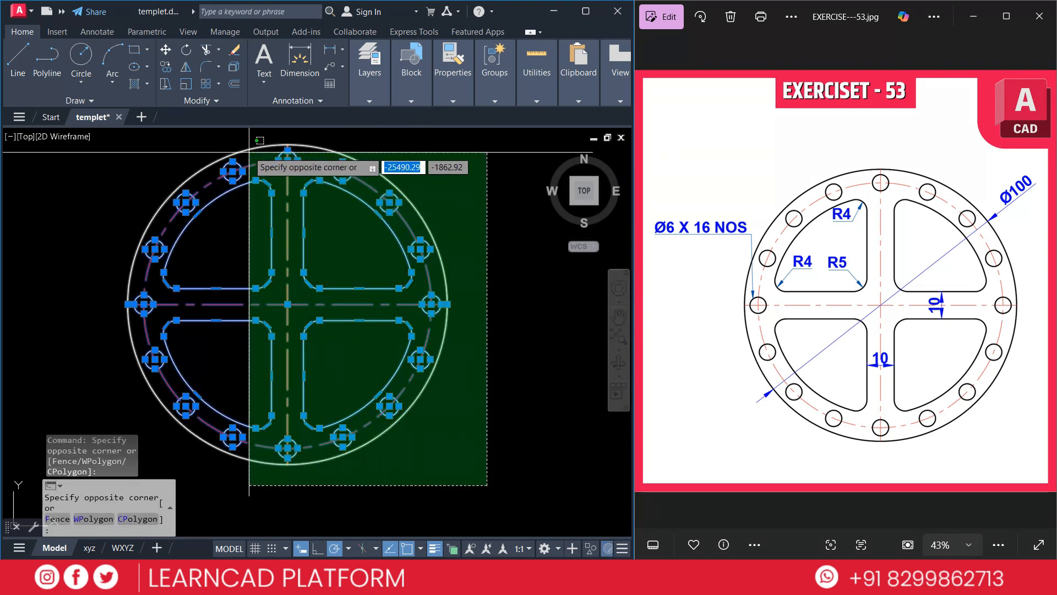
click(254, 161)
shift+click(255, 161)
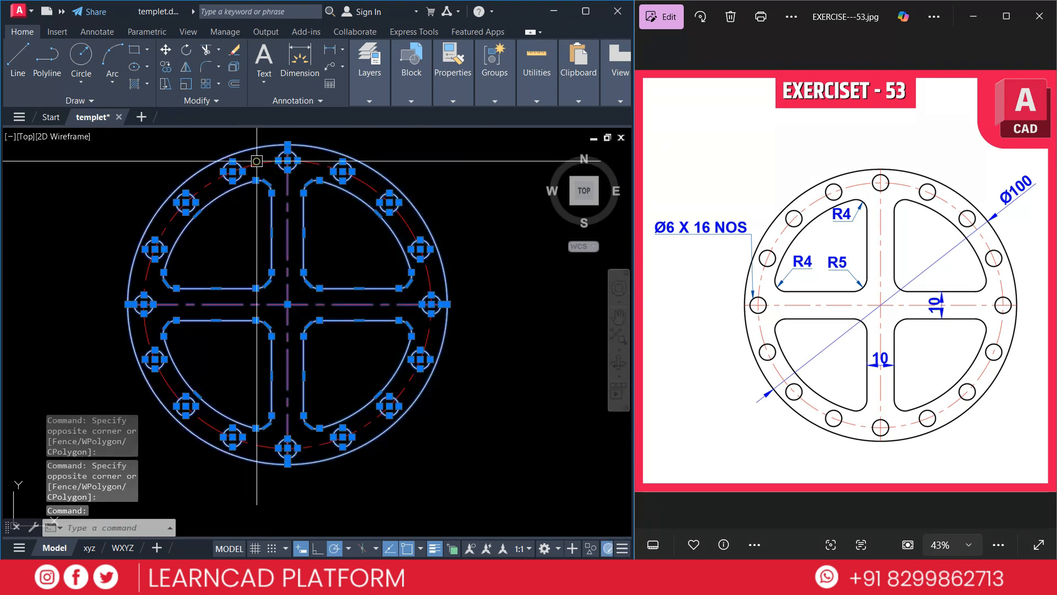
shift+click(291, 207)
shift+click(319, 304)
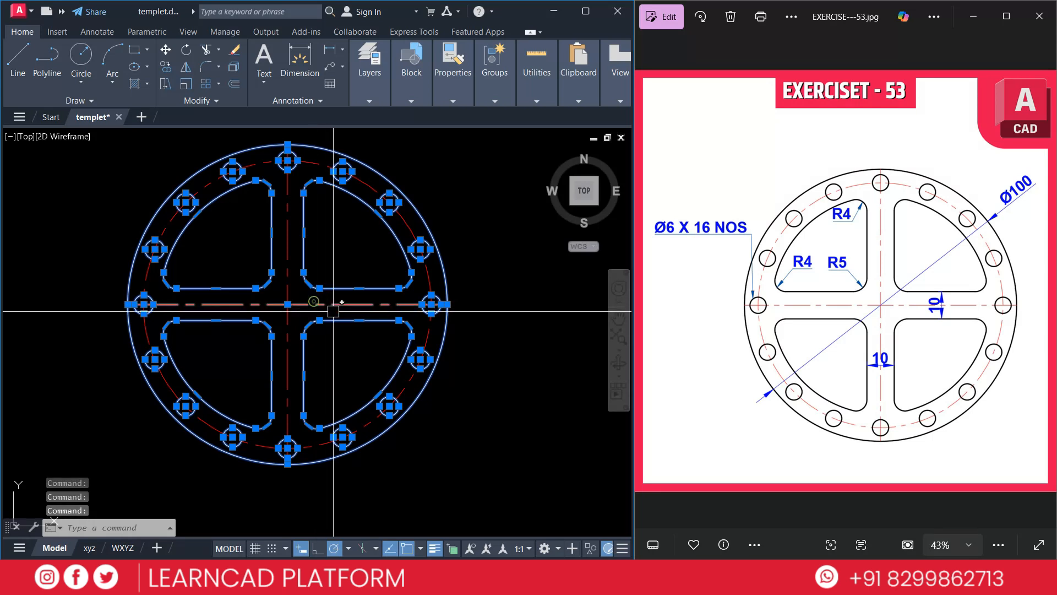
click(455, 86)
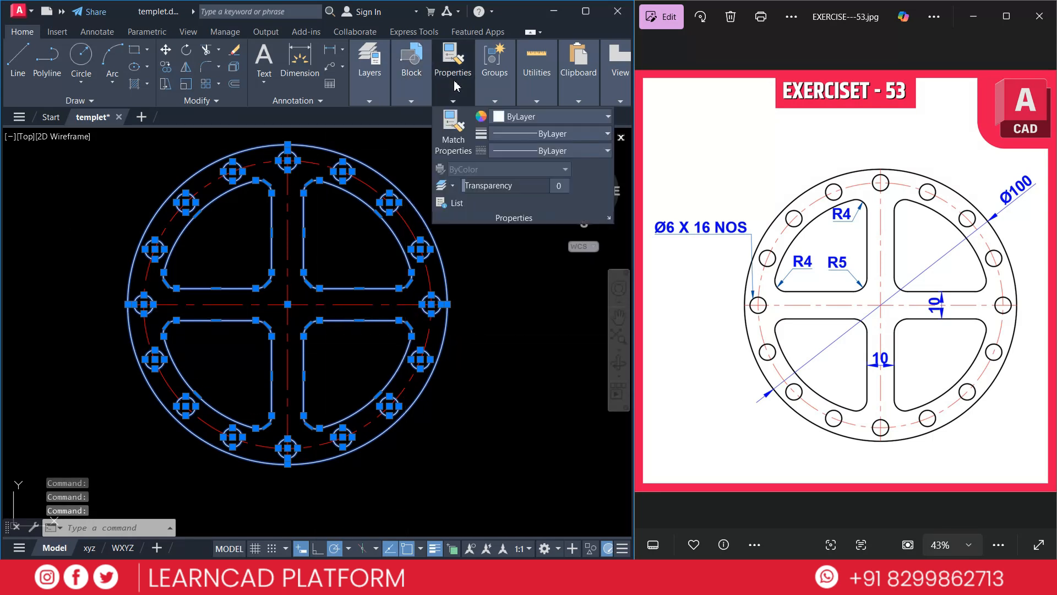
click(515, 134)
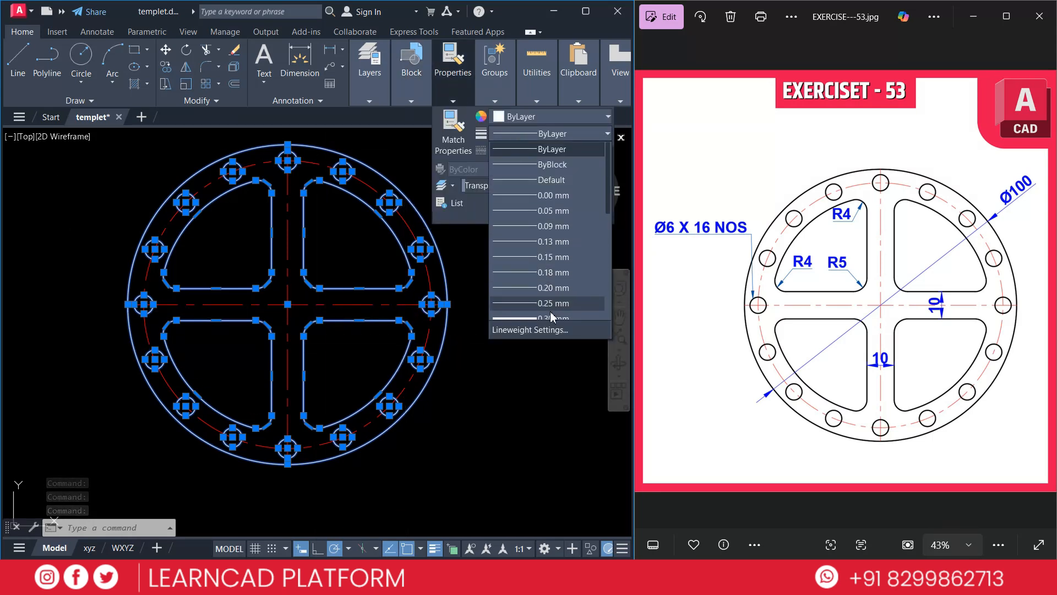